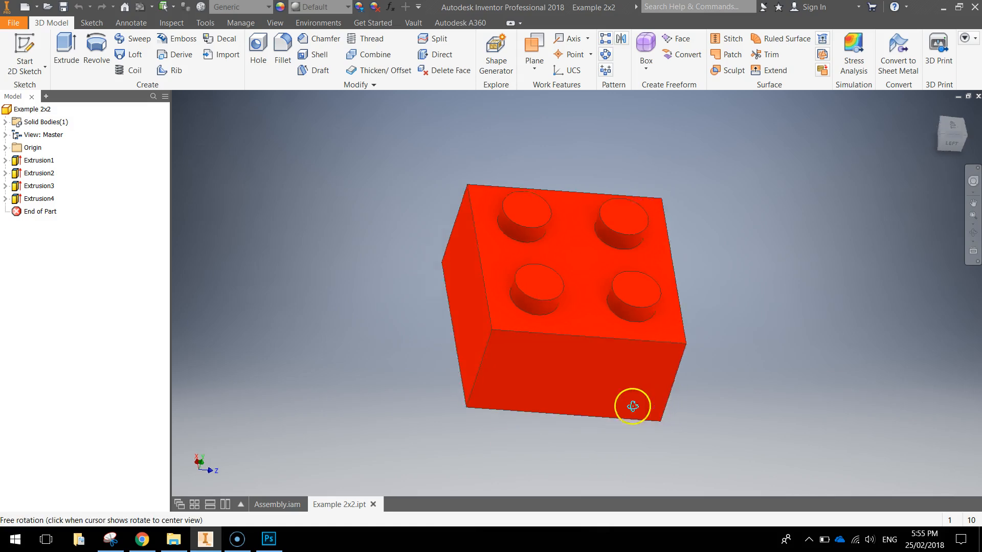
Orbit the finished brick to show its hollow underside and its studs.
{"action": "mouse_move", "coordinate": [630, 405]}
{"action": "left_mouse_down"}
{"action": "mouse_move", "coordinate": [574, 363]}
{"action": "mouse_move", "coordinate": [660, 399]}
{"action": "mouse_move", "coordinate": [669, 352]}
{"action": "left_mouse_up"}
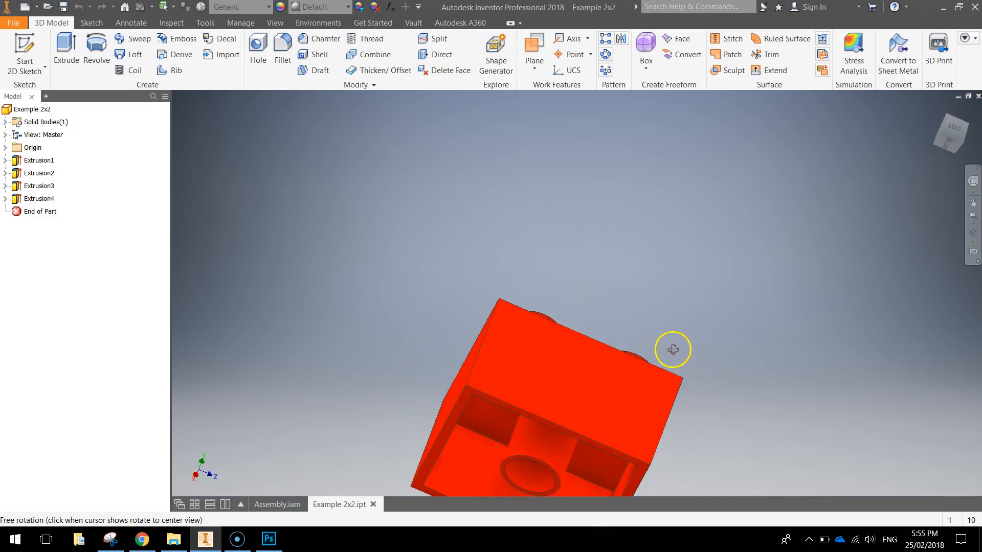
{"action": "middle_click_drag", "start_coordinate": [562, 459], "coordinate": [538, 460], "text": "shift"}
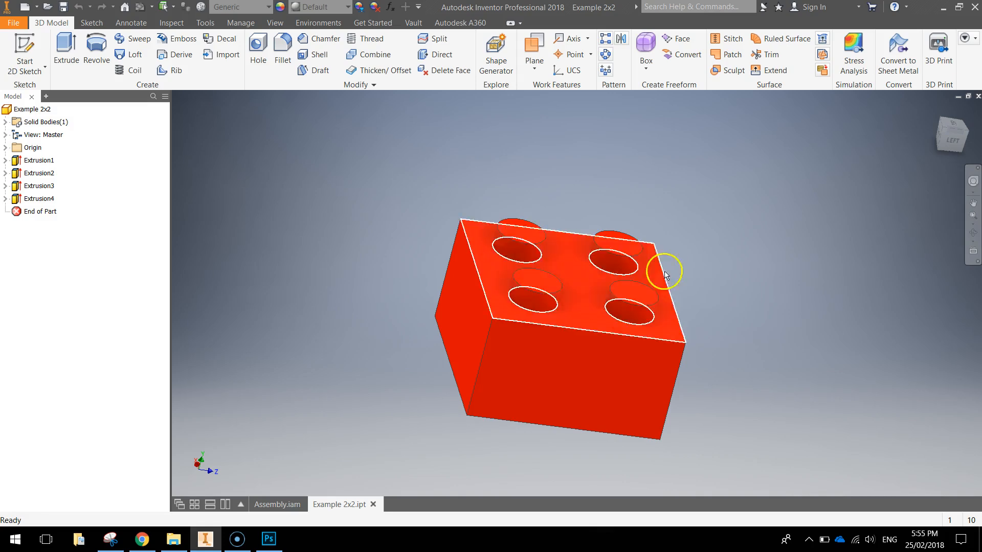
Create a new part from the metric Standard (mm).ipt template.
{"action": "left_click", "coordinate": [11, 22]}
{"action": "mouse_move", "coordinate": [43, 69]}
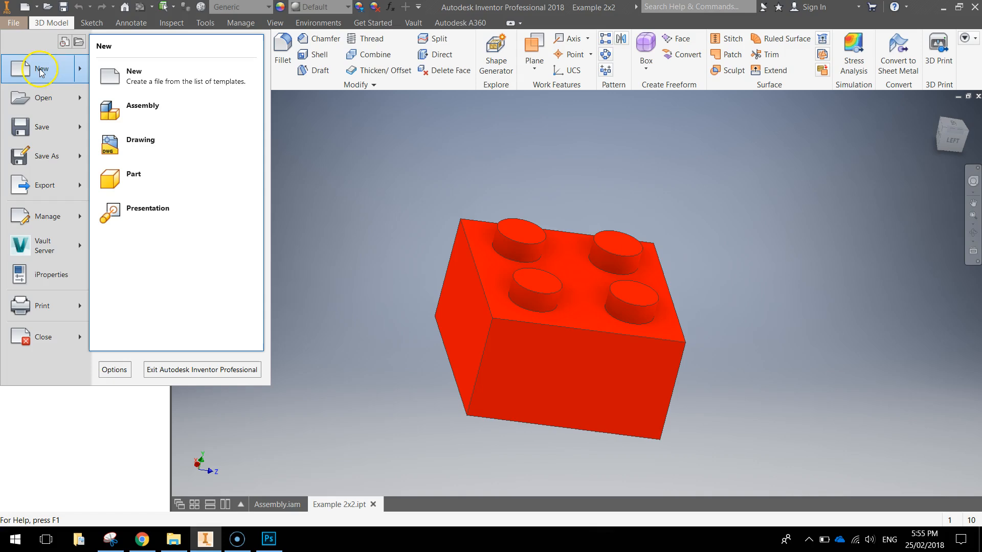
{"action": "left_click", "coordinate": [44, 71]}
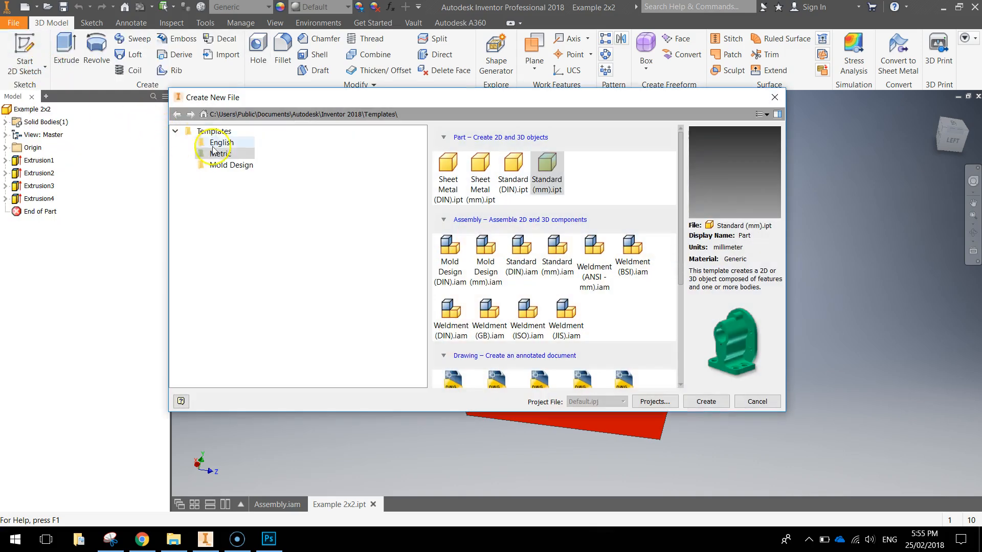
{"action": "left_click", "coordinate": [221, 154]}
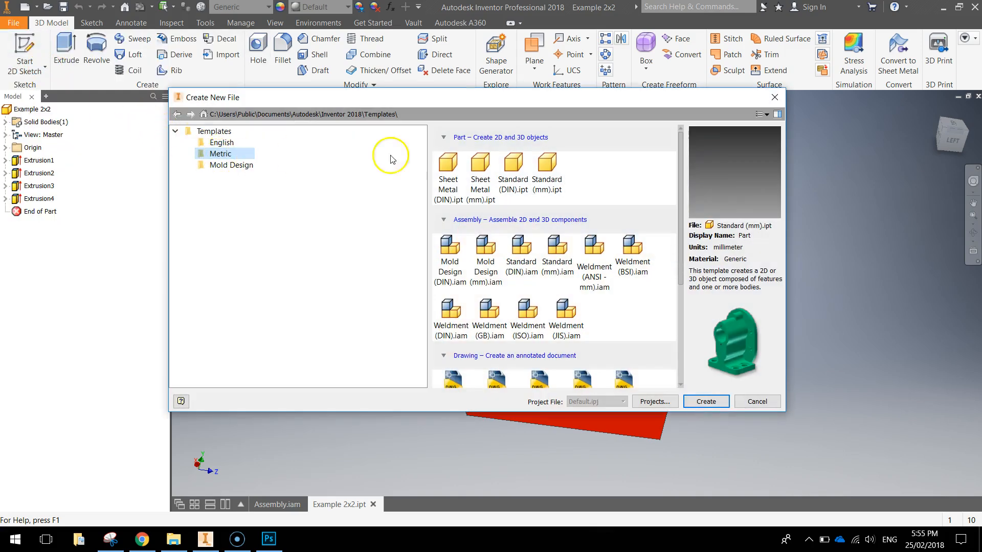
{"action": "left_click", "coordinate": [546, 173]}
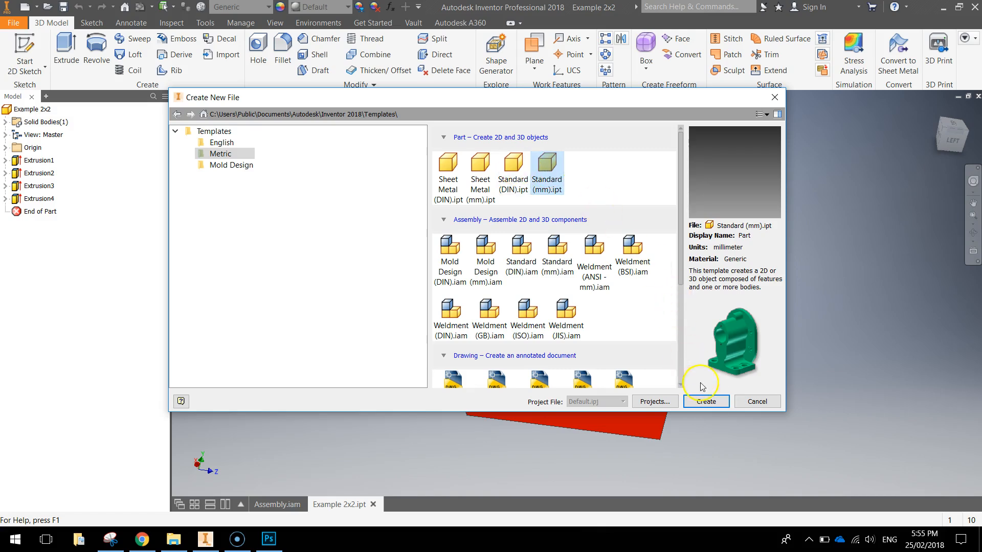
{"action": "left_click", "coordinate": [706, 401]}
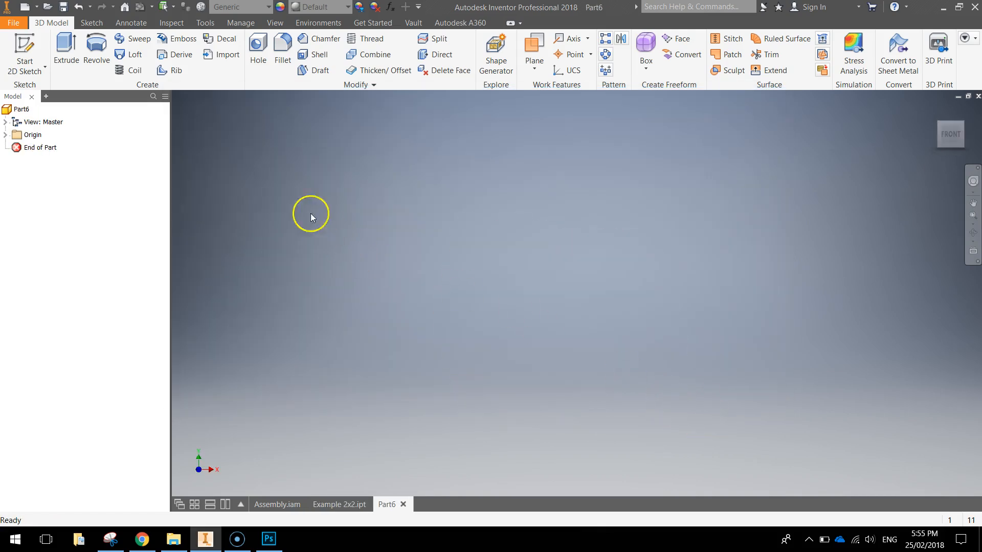
Sketch a 16 x 16 mm rectangle from the origin on the XZ plane and finish the sketch.
{"action": "left_click", "coordinate": [27, 45]}
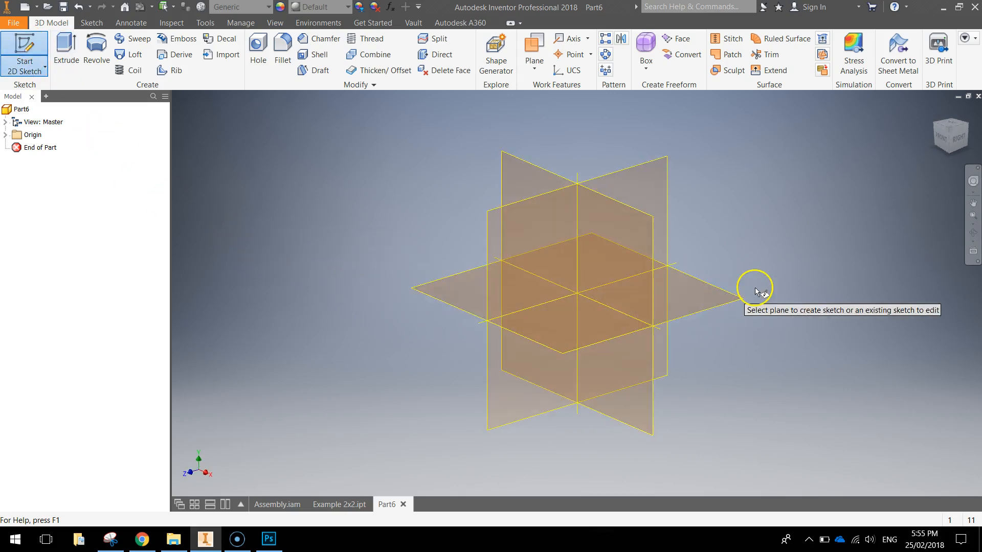
{"action": "left_click", "coordinate": [727, 302]}
{"action": "middle_click_drag", "start_coordinate": [728, 290], "coordinate": [604, 376]}
{"action": "left_click", "coordinate": [163, 49]}
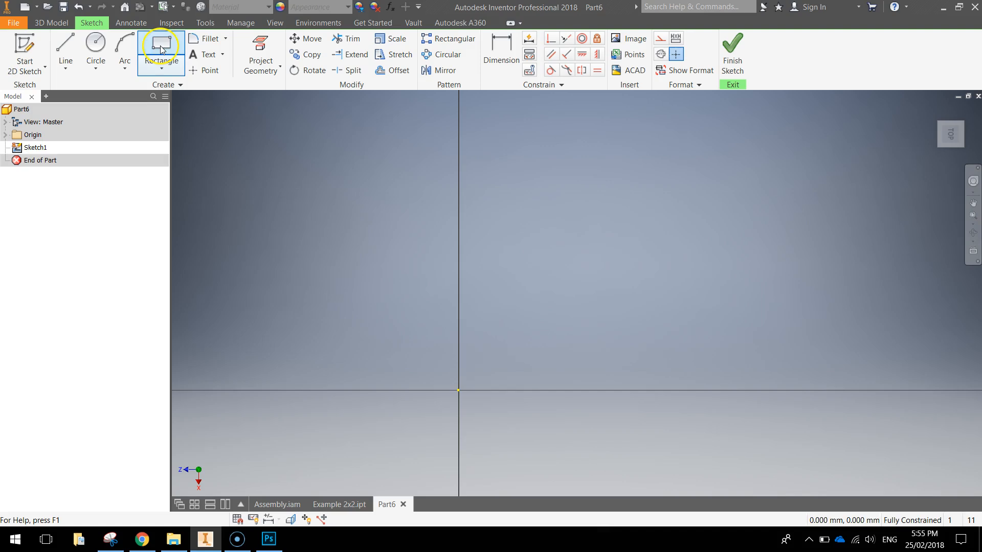
{"action": "left_click", "coordinate": [459, 393]}
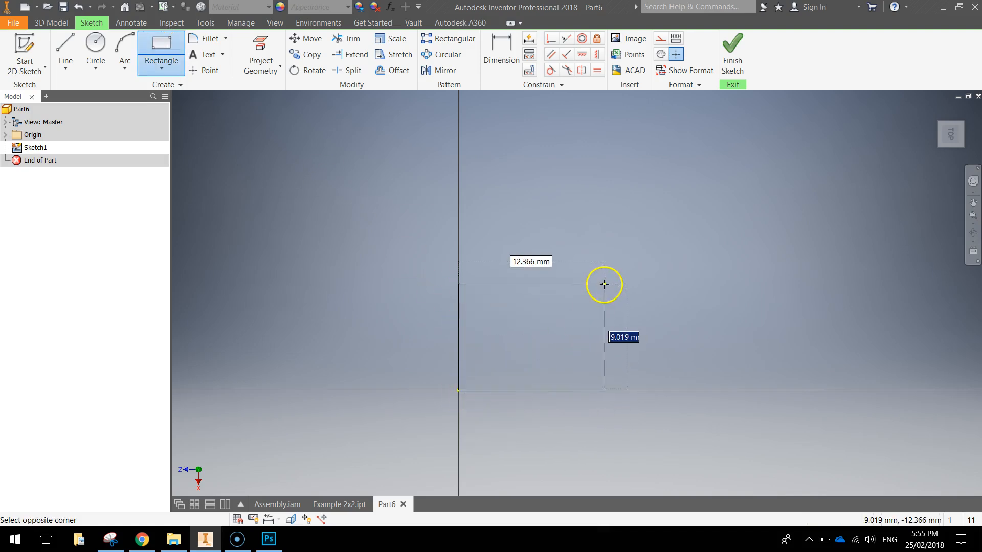
{"action": "key", "text": "Tab"}
{"action": "type", "text": "1"}
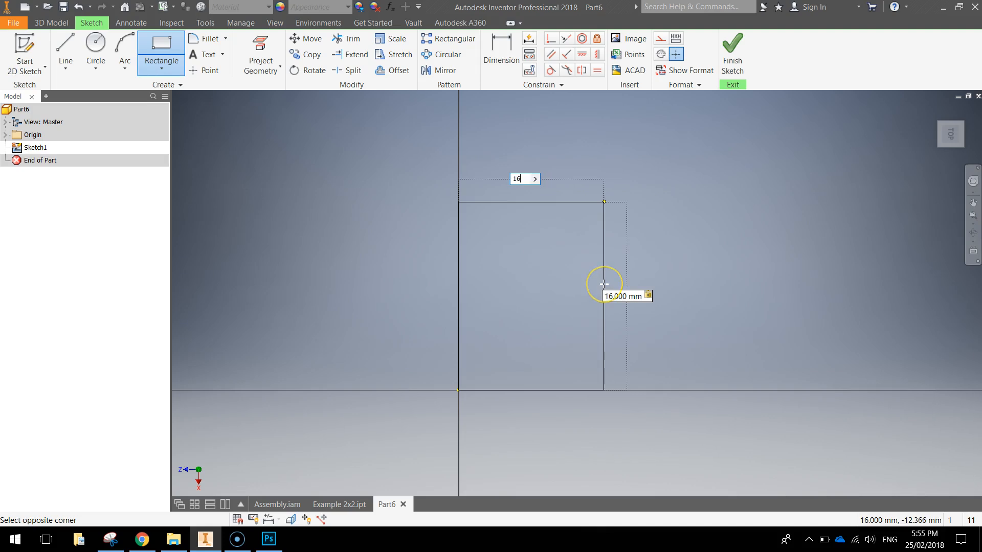
{"action": "type", "text": "6"}
{"action": "key", "text": "Return"}
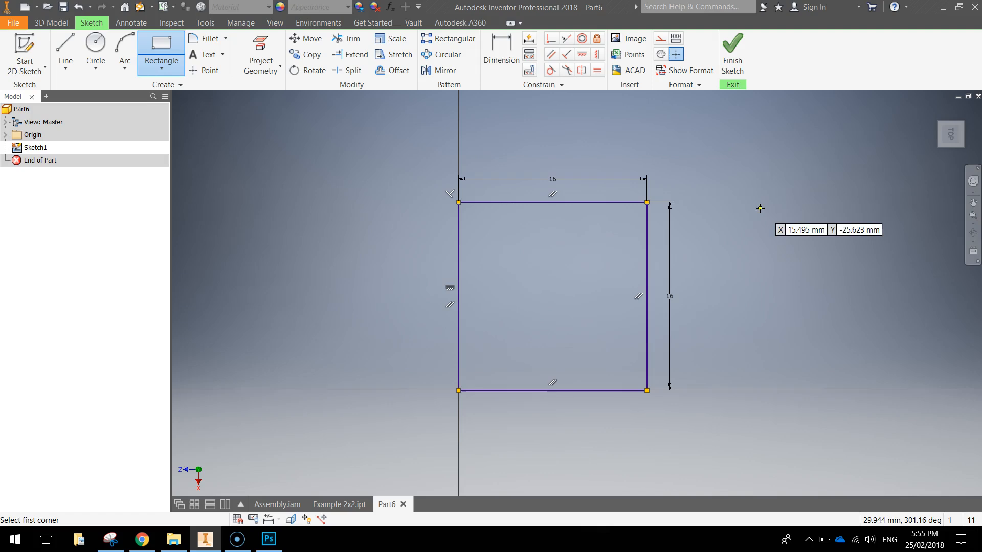
{"action": "left_click", "coordinate": [733, 54]}
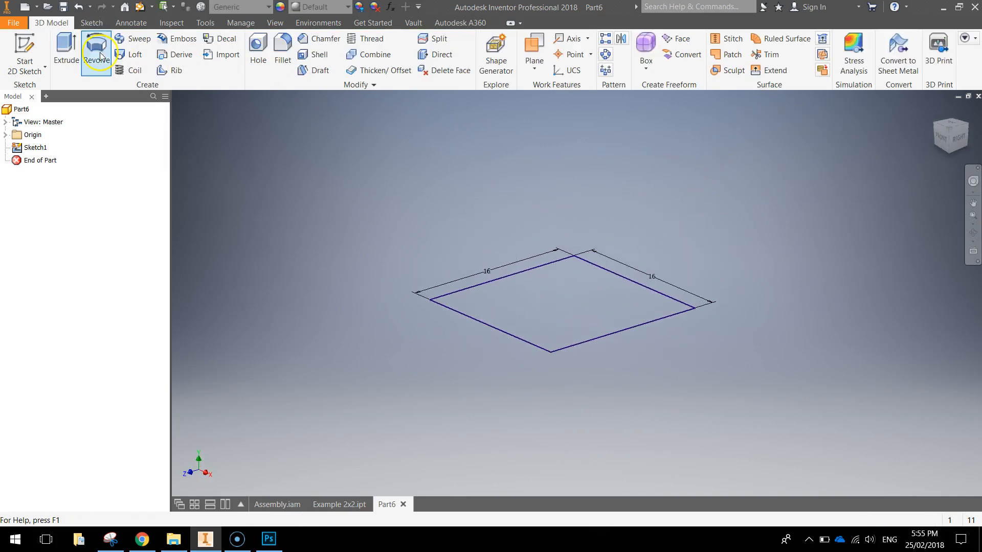
Extrude the square profile 9 mm into a solid block.
{"action": "left_click", "coordinate": [66, 54]}
{"action": "type", "text": "9"}
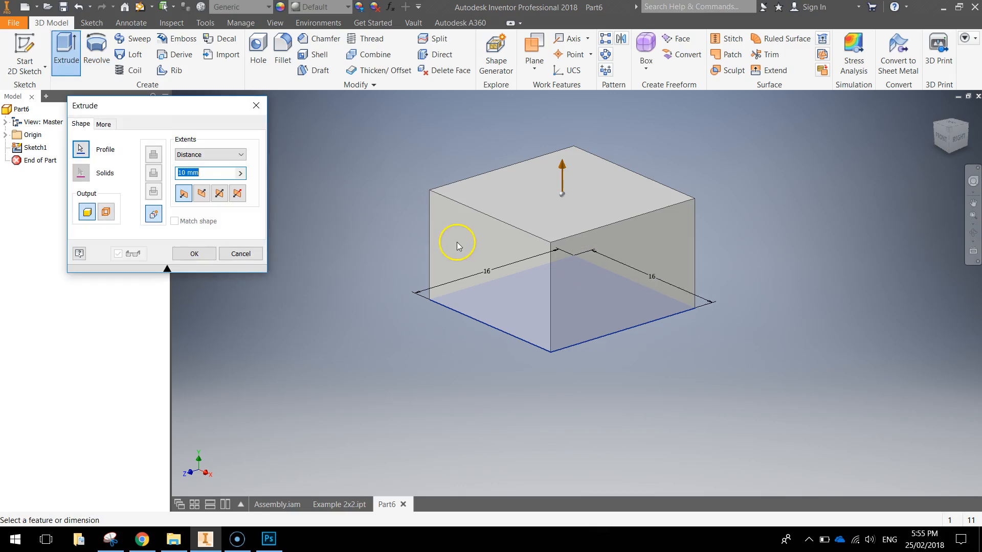
{"action": "left_click", "coordinate": [195, 254]}
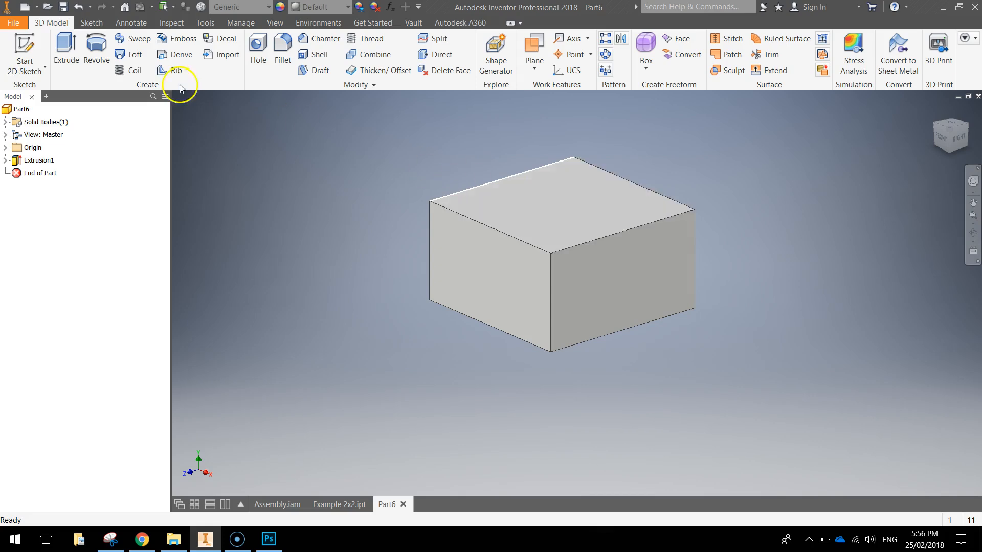
Sketch a 4 mm circle for a stud on the block's top face.
{"action": "left_click", "coordinate": [31, 43]}
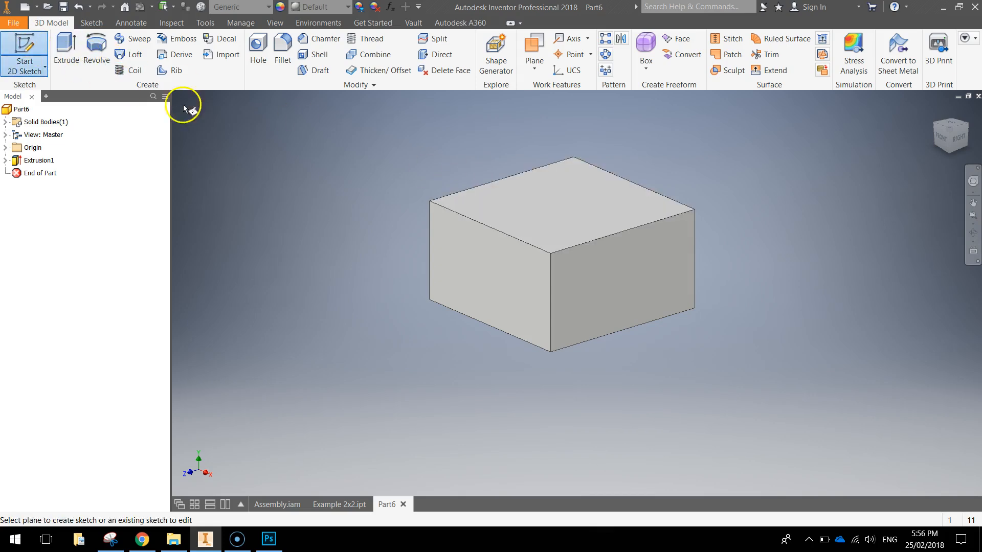
{"action": "left_click", "coordinate": [551, 214]}
{"action": "middle_click_drag", "start_coordinate": [630, 209], "coordinate": [502, 302]}
{"action": "left_click", "coordinate": [95, 46]}
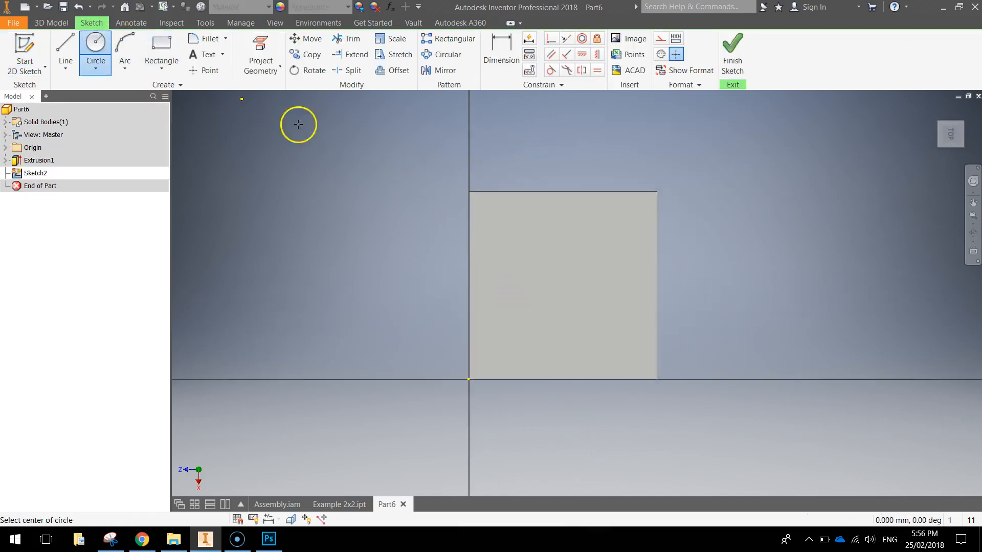
{"action": "left_click", "coordinate": [540, 257]}
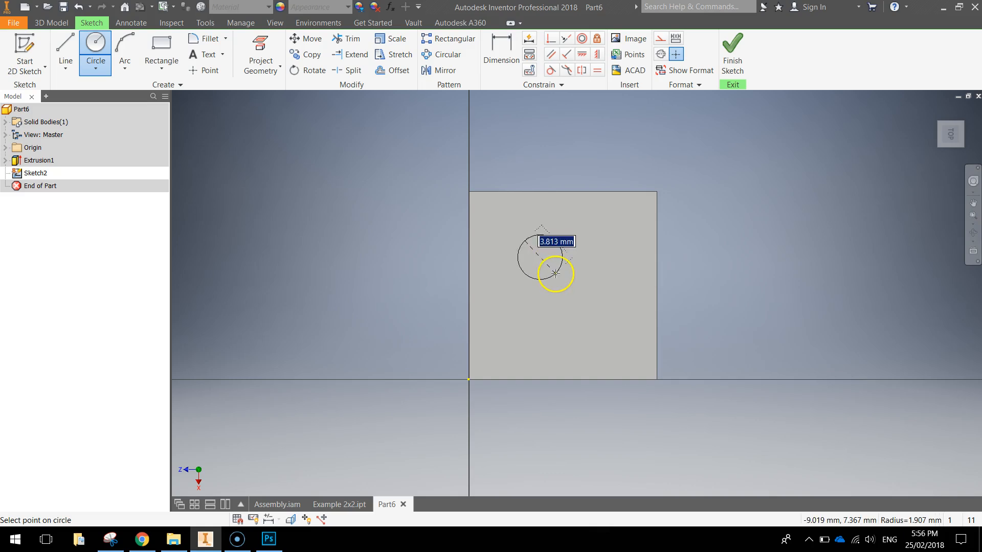
{"action": "left_click", "coordinate": [554, 272]}
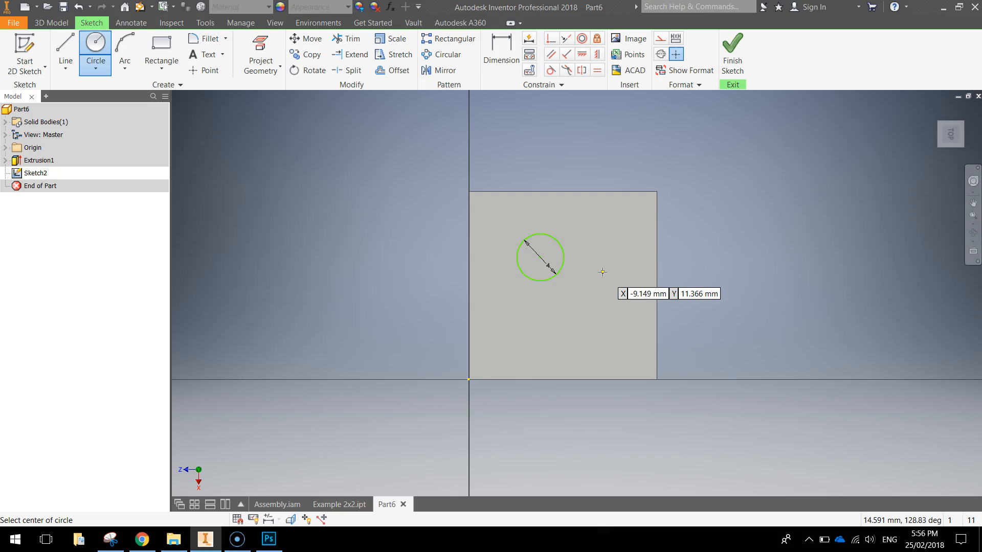
{"action": "scroll", "coordinate": [602, 273], "scroll_direction": "up", "scroll_amount": 3}
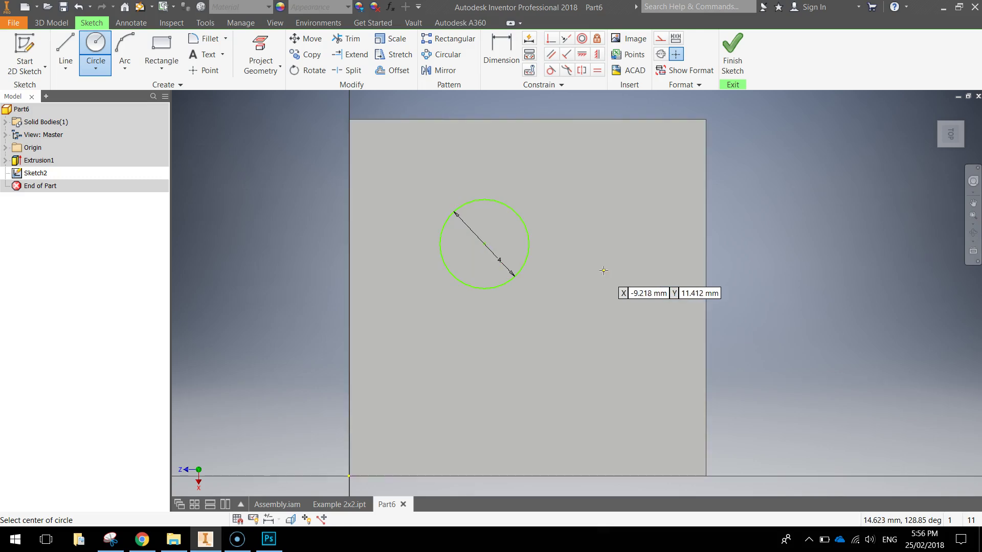
Dimension the circle centre 4 mm from the square's top edge.
{"action": "left_click", "coordinate": [502, 50]}
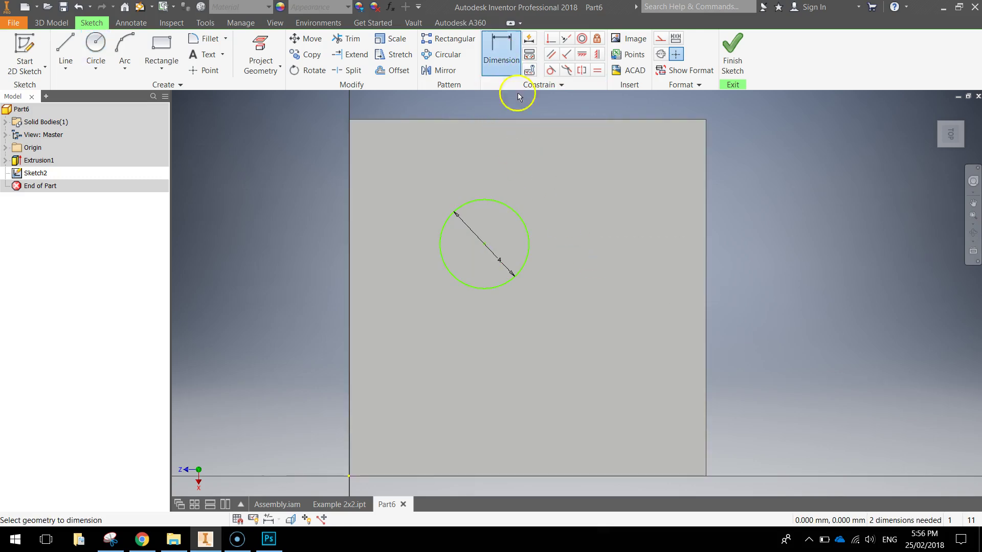
{"action": "left_click", "coordinate": [485, 247]}
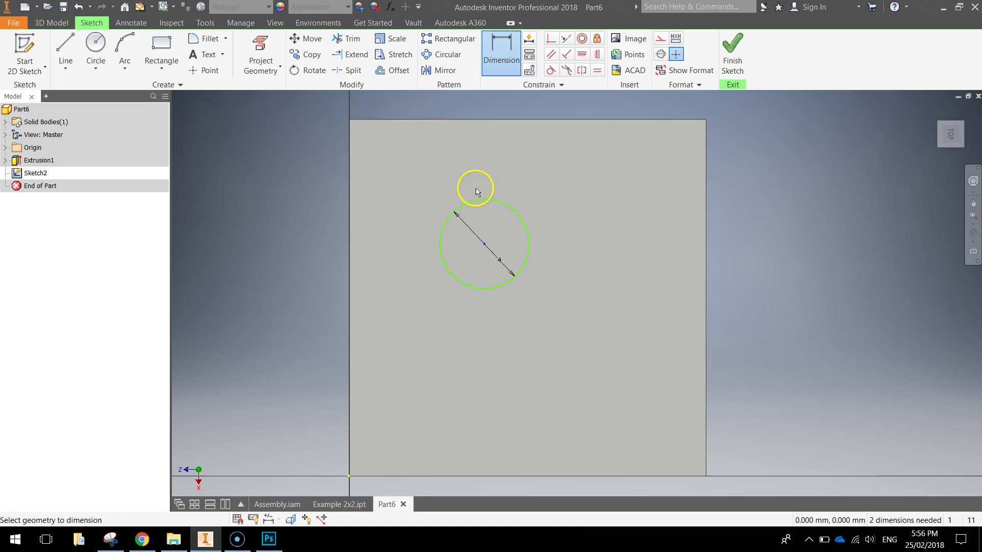
{"action": "left_click", "coordinate": [476, 121]}
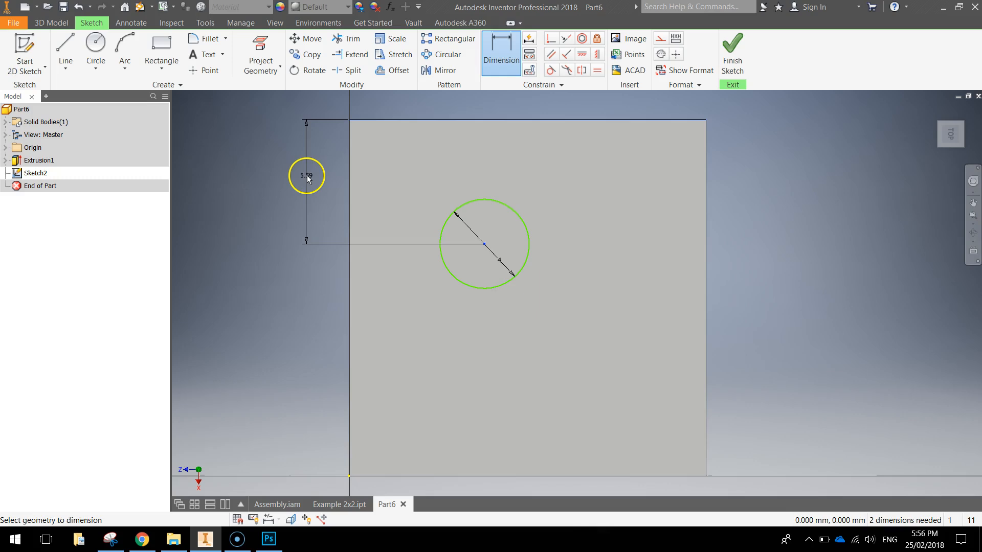
{"action": "left_click", "coordinate": [308, 176]}
{"action": "type", "text": "4"}
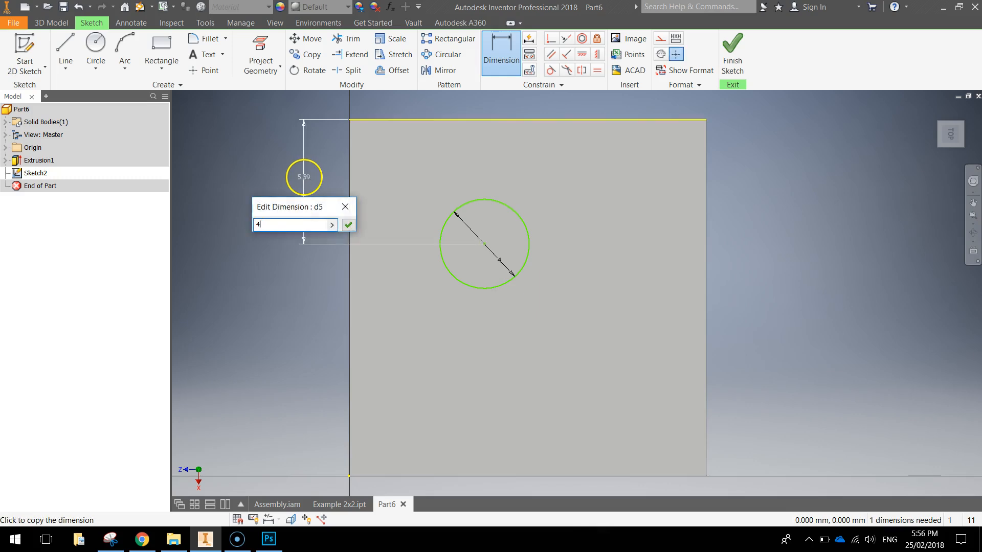
{"action": "key", "text": "Return"}
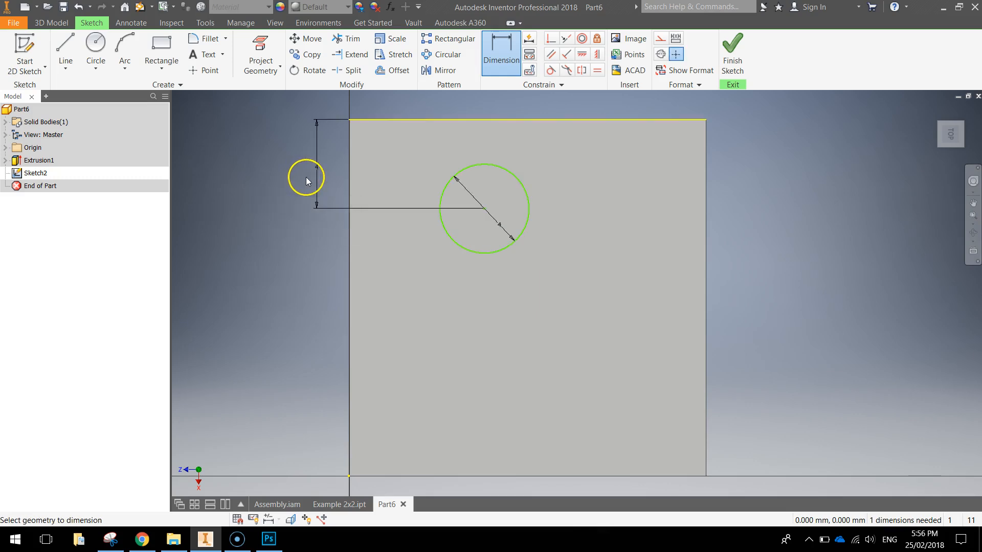
Dimension the circle centre 4 mm from the left edge, fully constraining it.
{"action": "left_click", "coordinate": [501, 54]}
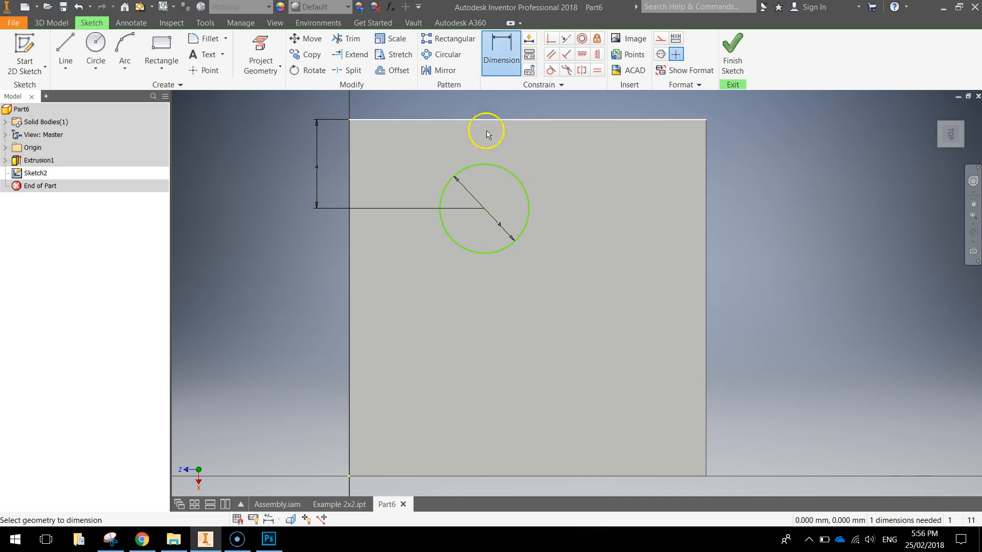
{"action": "left_click", "coordinate": [485, 213]}
{"action": "left_click", "coordinate": [352, 184]}
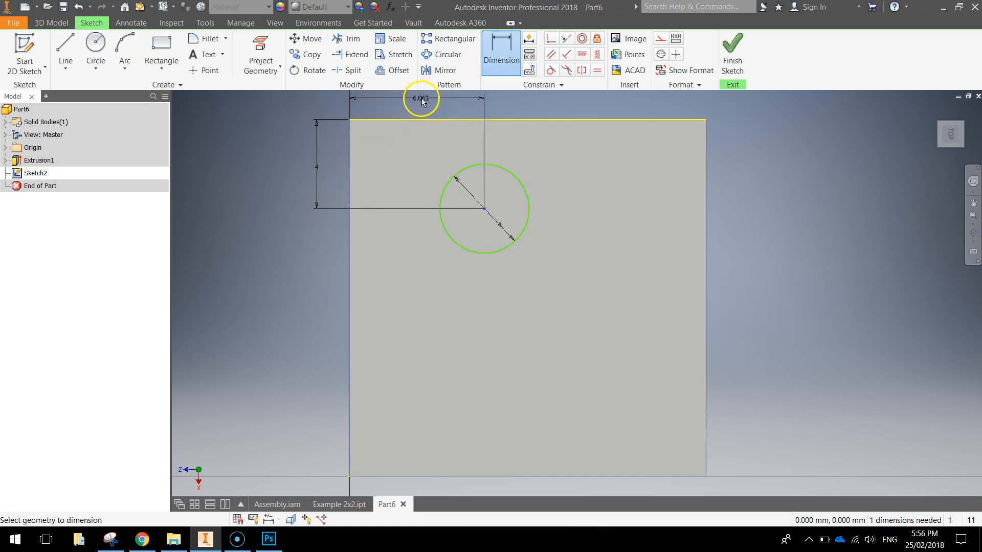
{"action": "middle_click_drag", "start_coordinate": [428, 97], "coordinate": [419, 138]}
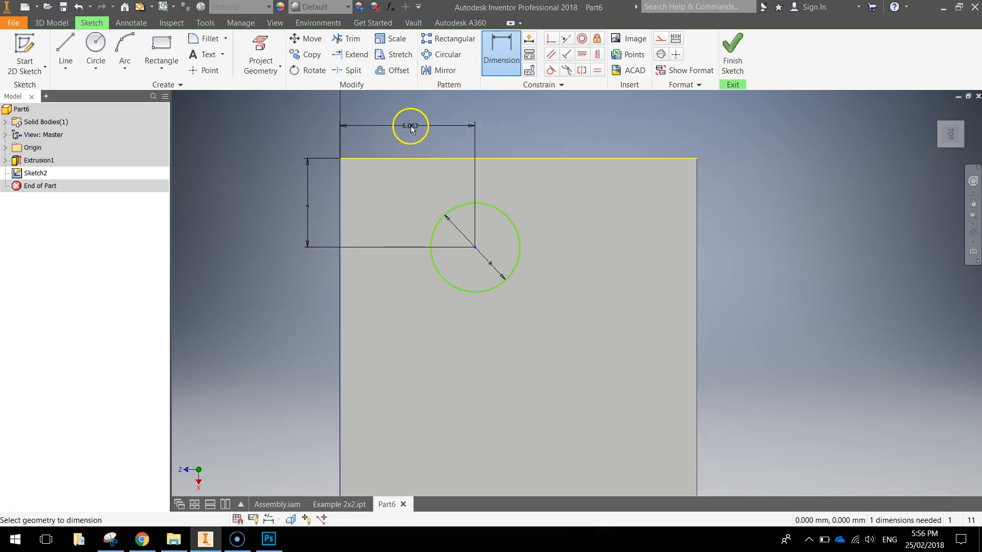
{"action": "left_click", "coordinate": [411, 126]}
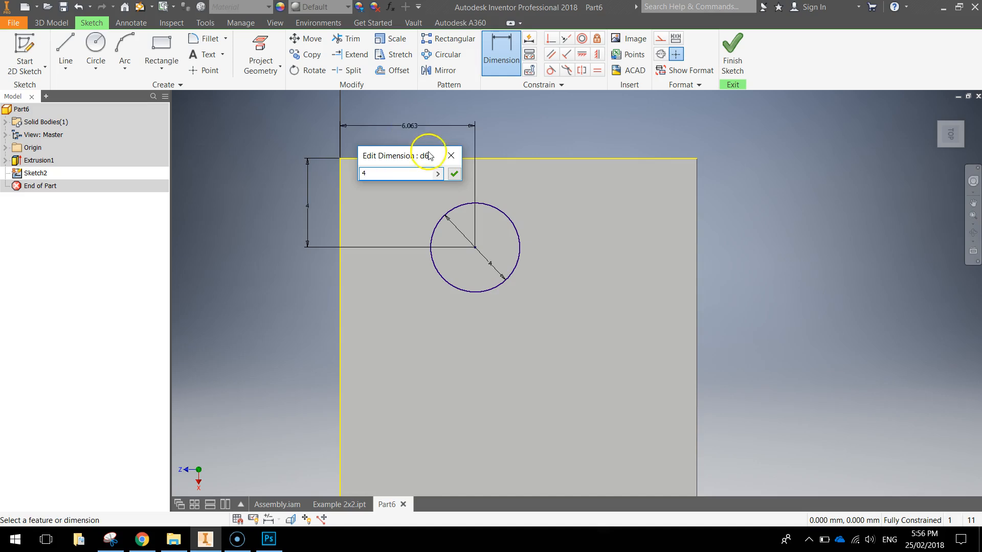
{"action": "left_click", "coordinate": [453, 174]}
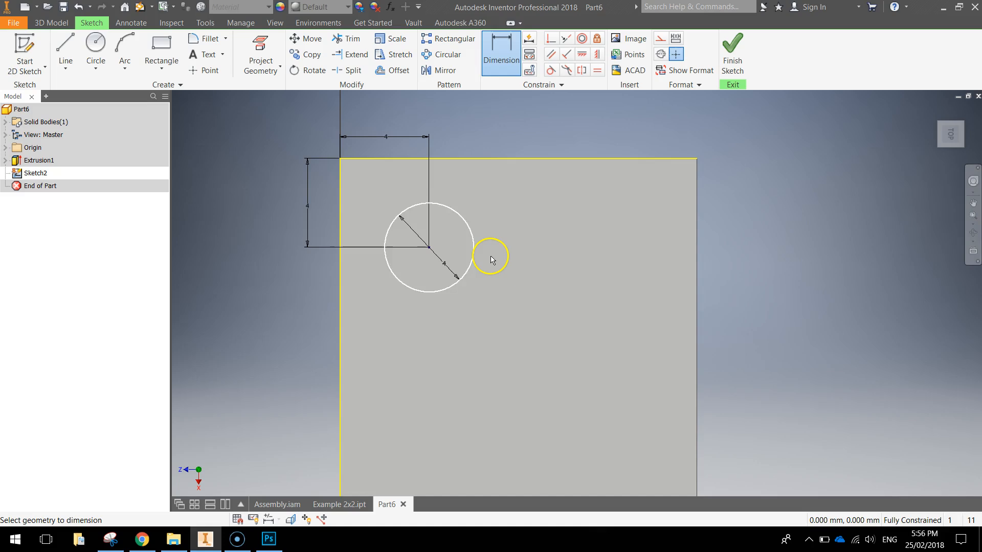
{"action": "scroll", "coordinate": [500, 253], "scroll_direction": "up", "scroll_amount": 1}
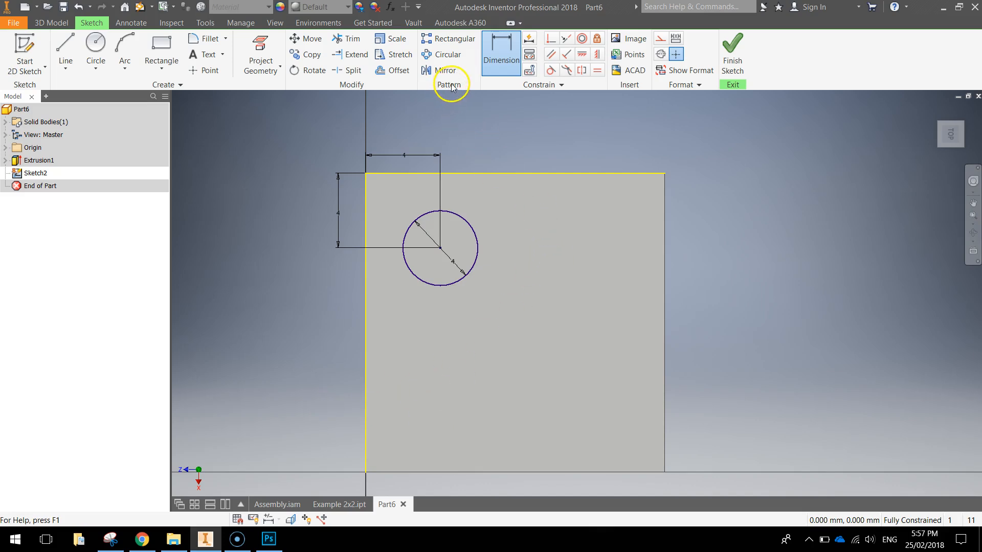
Rectangular-pattern the circle along the top edge, flipped, count 2 at 8 mm spacing.
{"action": "left_click", "coordinate": [456, 41]}
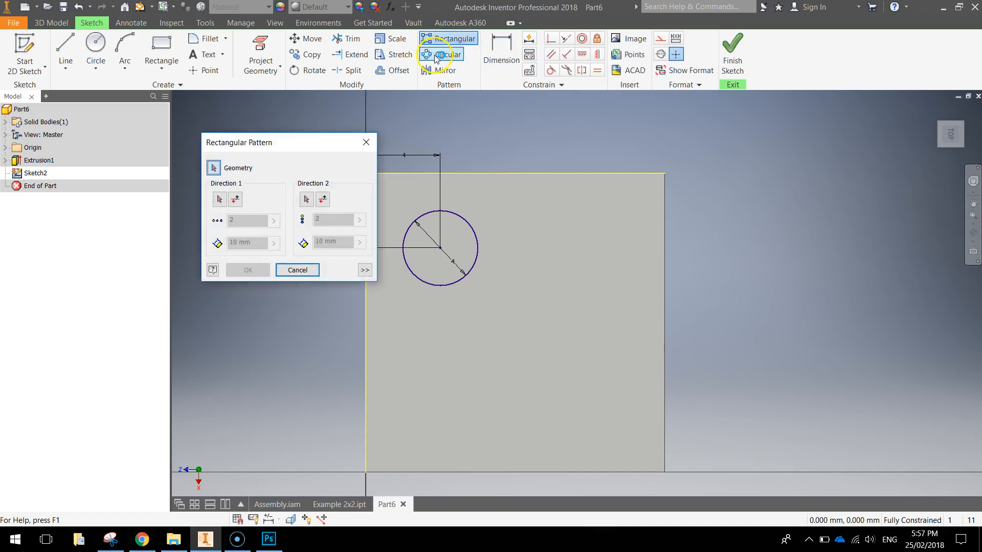
{"action": "left_click", "coordinate": [464, 222]}
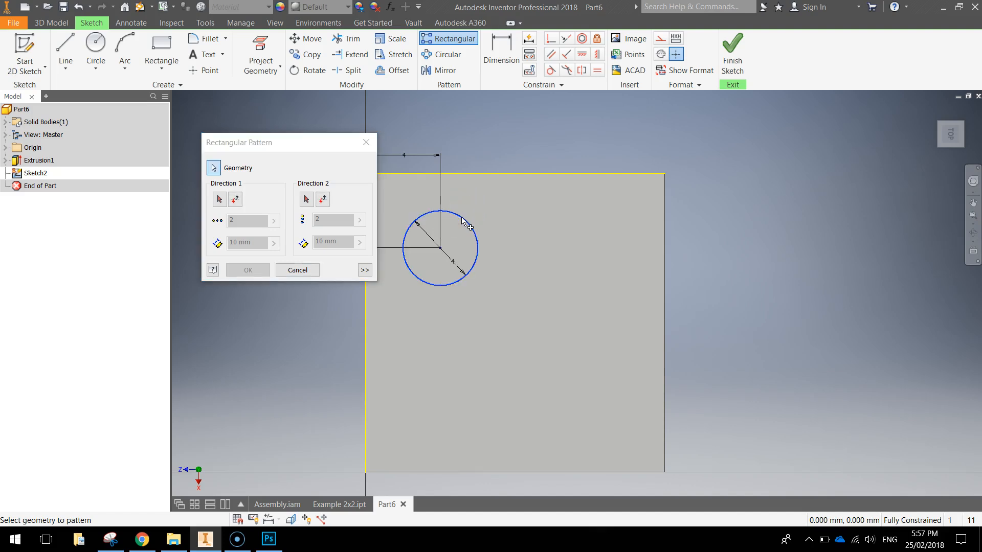
{"action": "left_click", "coordinate": [222, 201]}
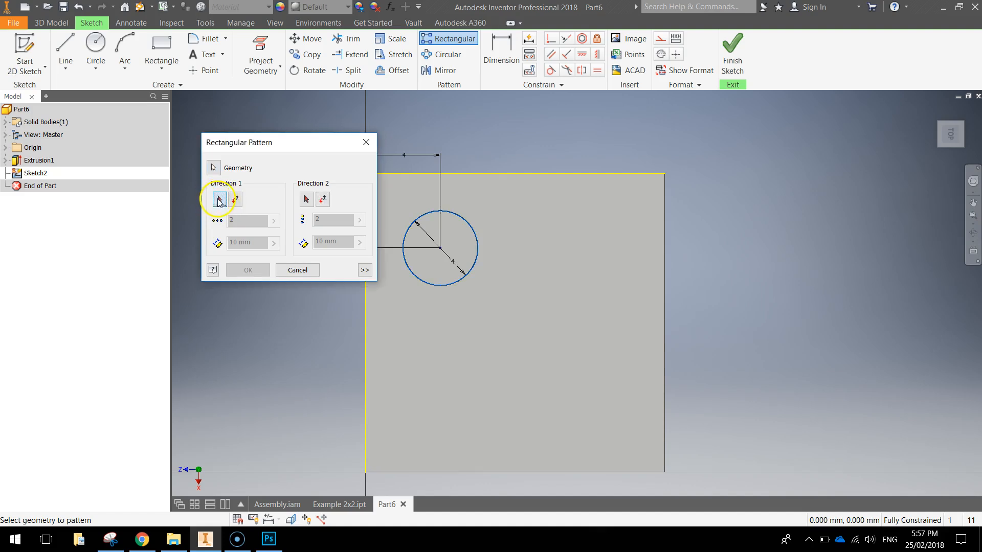
{"action": "left_click", "coordinate": [510, 175]}
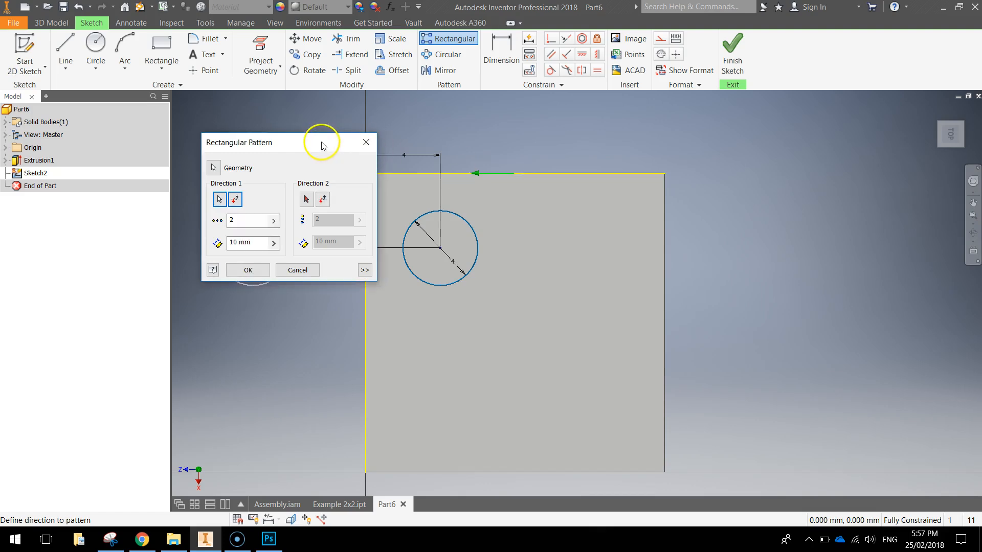
{"action": "left_click_drag", "start_coordinate": [322, 143], "coordinate": [859, 130]}
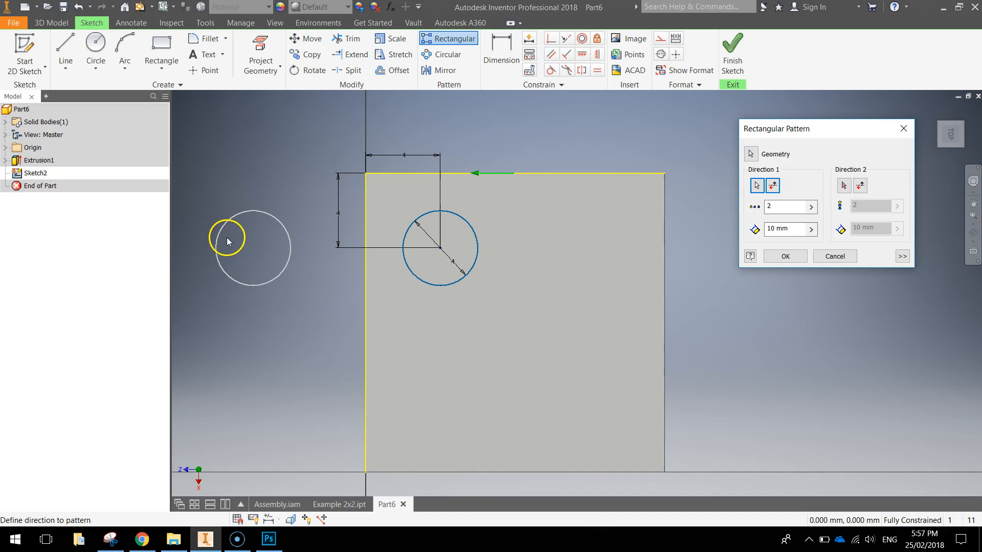
{"action": "left_click", "coordinate": [774, 186]}
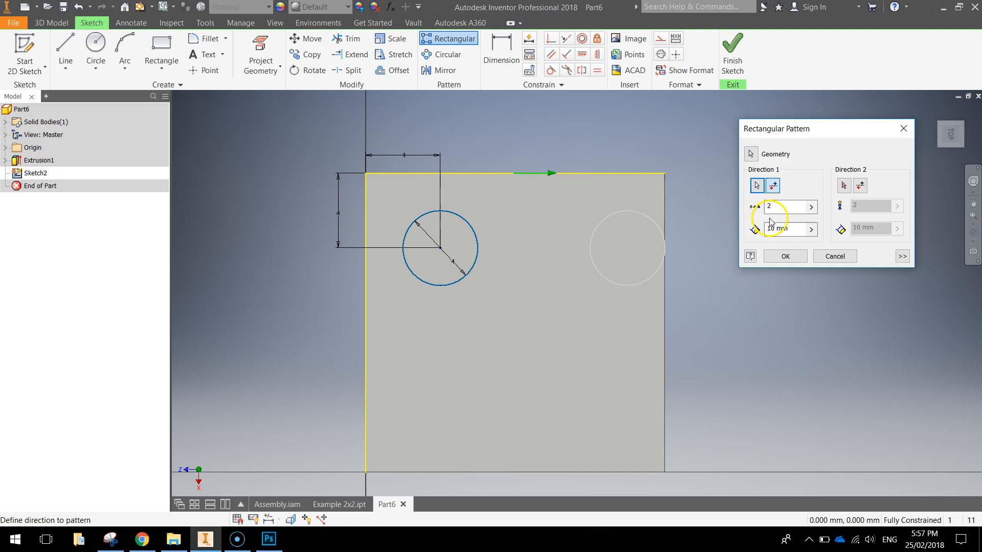
{"action": "double_click", "coordinate": [772, 229]}
{"action": "type", "text": "8"}
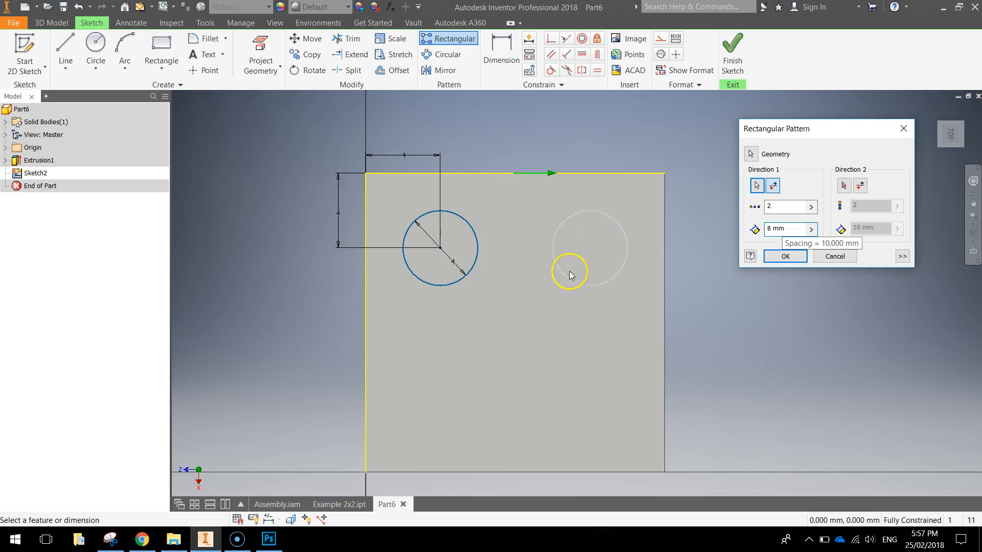
{"action": "left_click", "coordinate": [792, 258]}
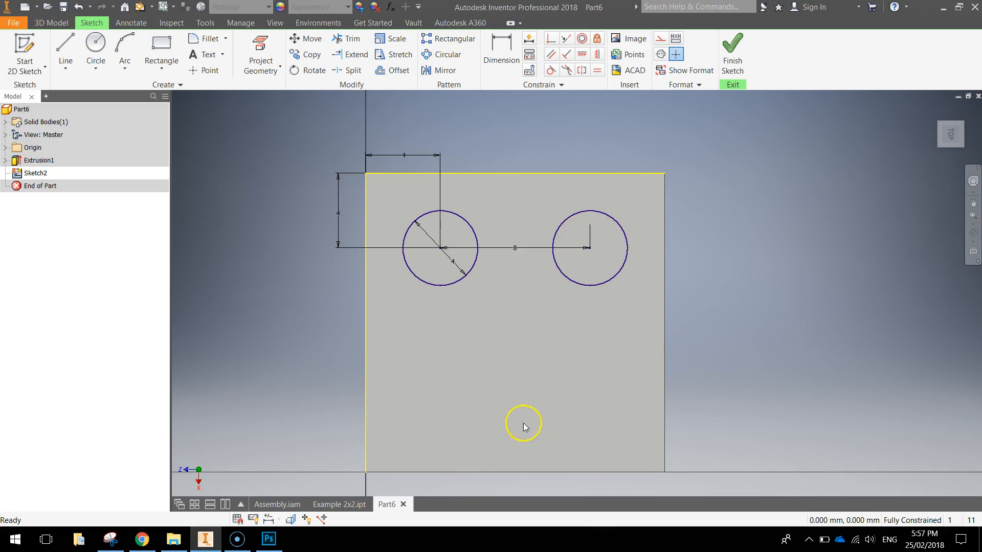
Rectangular-pattern both circles down the left edge, count 2 at 8 mm, giving four circles.
{"action": "left_click", "coordinate": [449, 41]}
{"action": "left_click", "coordinate": [460, 222]}
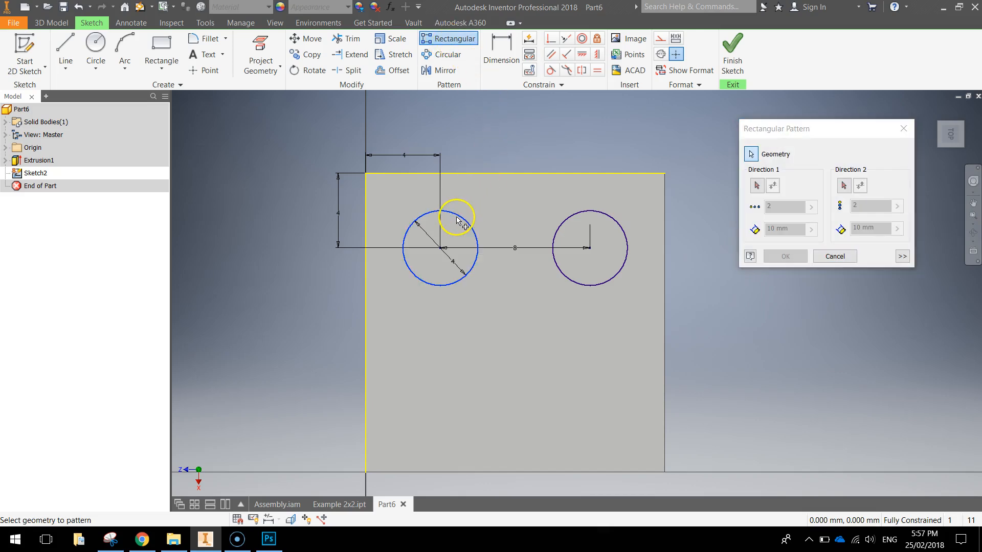
{"action": "left_click", "coordinate": [565, 226]}
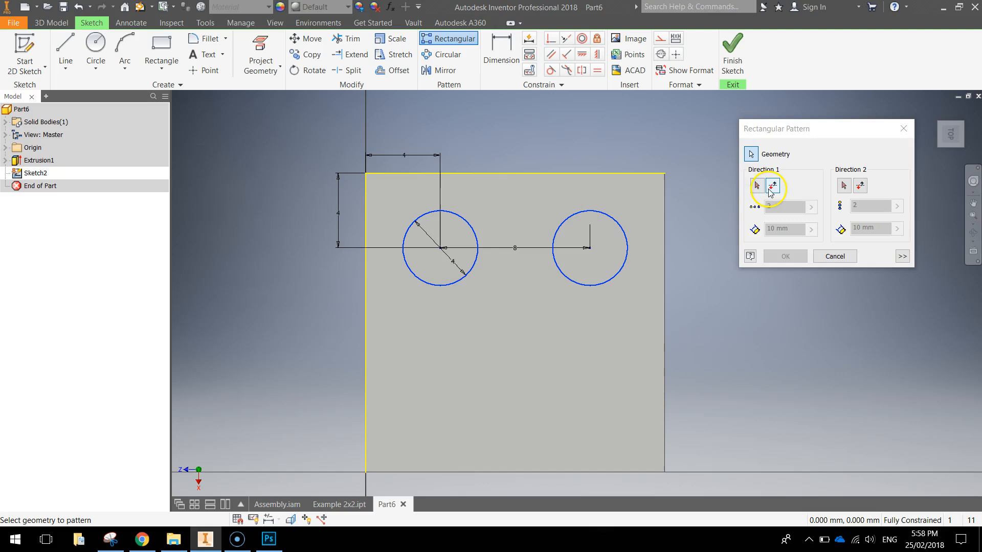
{"action": "left_click", "coordinate": [756, 186]}
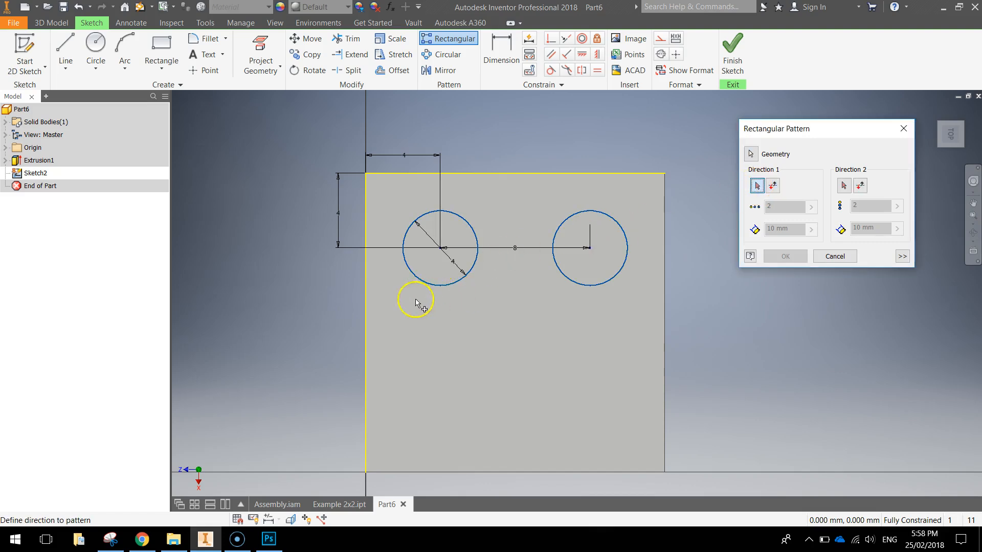
{"action": "left_click", "coordinate": [367, 294]}
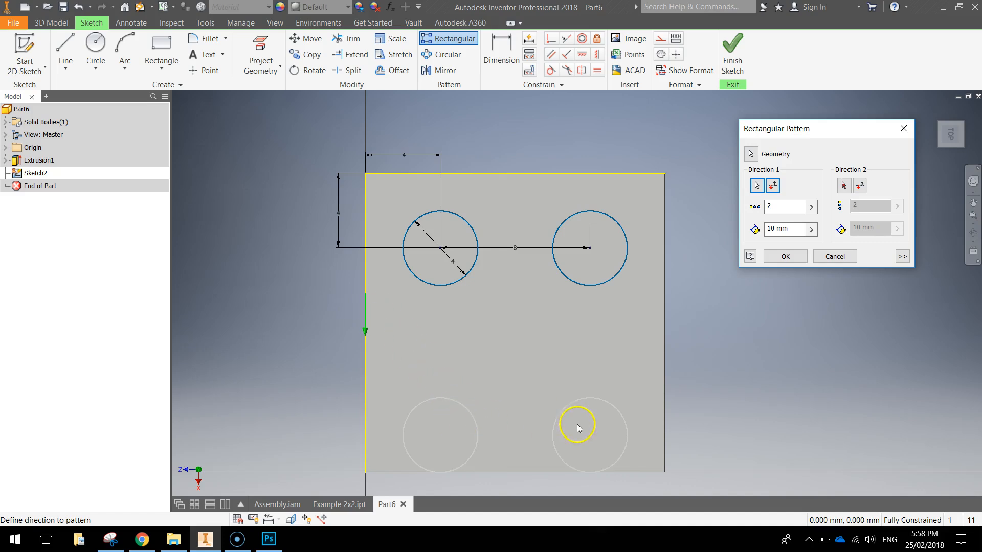
{"action": "double_click", "coordinate": [779, 207]}
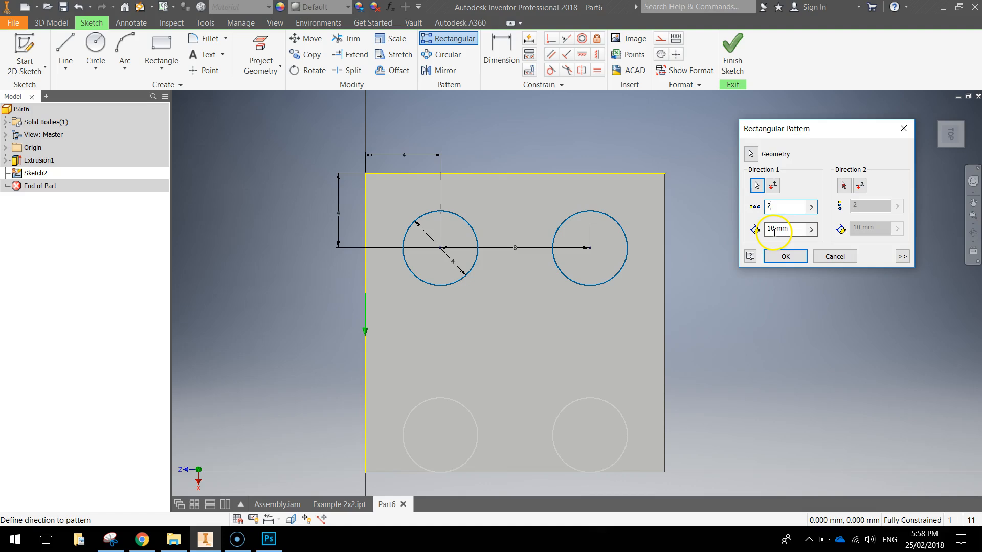
{"action": "left_click_drag", "start_coordinate": [777, 229], "coordinate": [764, 230]}
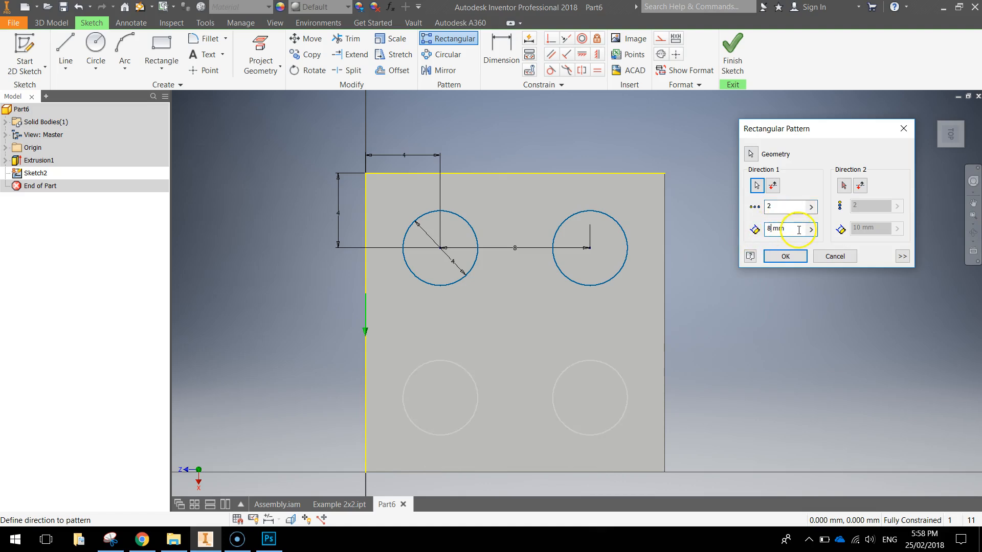
{"action": "type", "text": "8"}
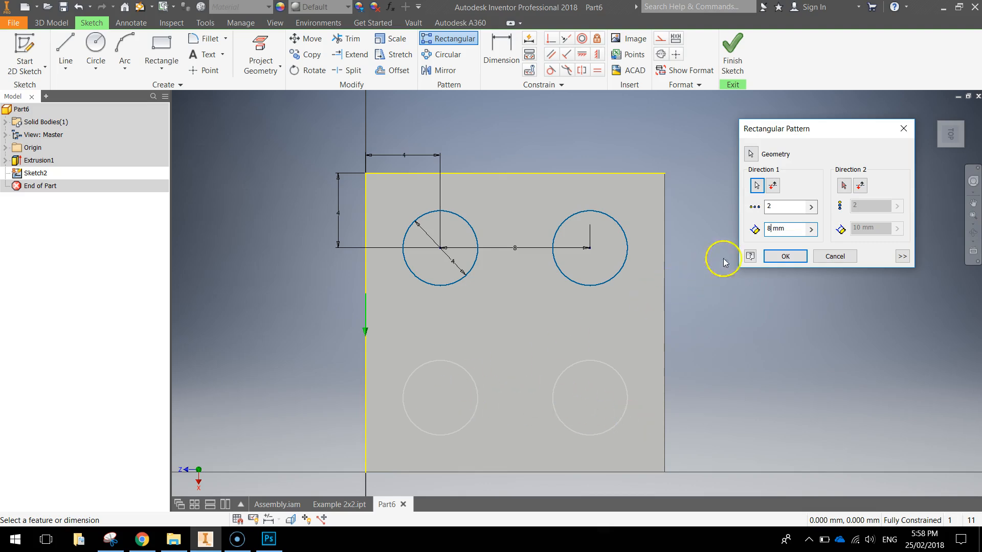
{"action": "left_click", "coordinate": [785, 256]}
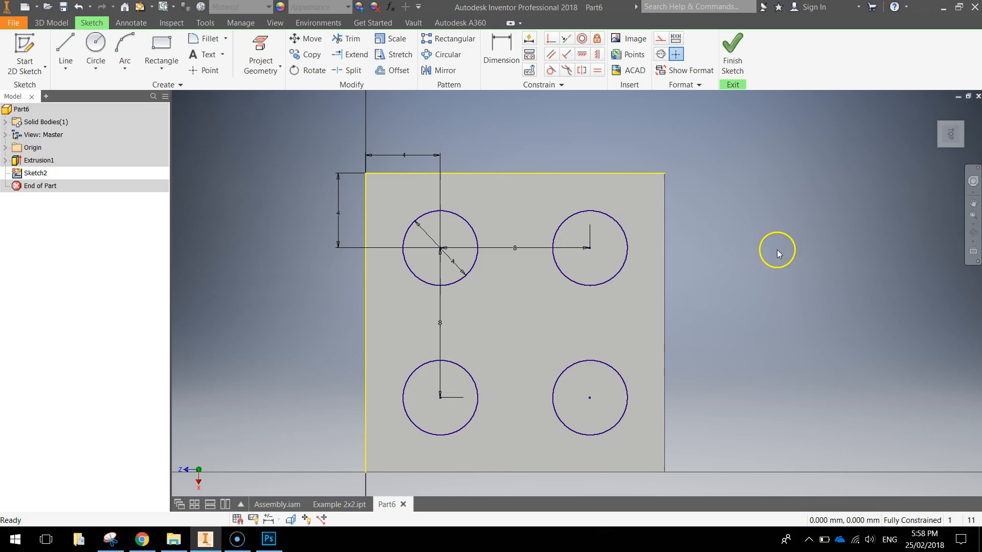
Extrude the four circle profiles 1.7 mm into studs.
{"action": "left_click", "coordinate": [733, 54]}
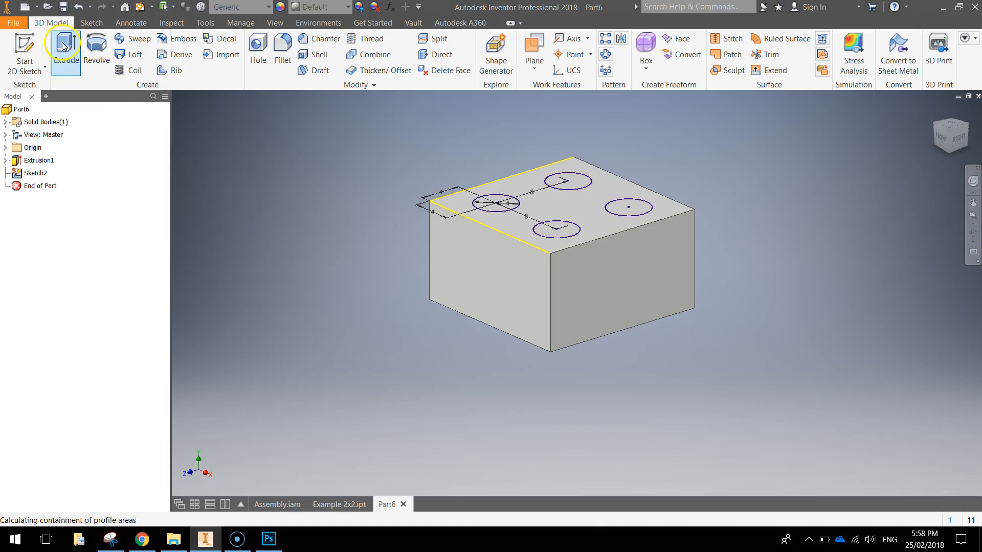
{"action": "left_click", "coordinate": [65, 46]}
{"action": "double_click", "coordinate": [184, 173]}
{"action": "type", "text": "1.7"}
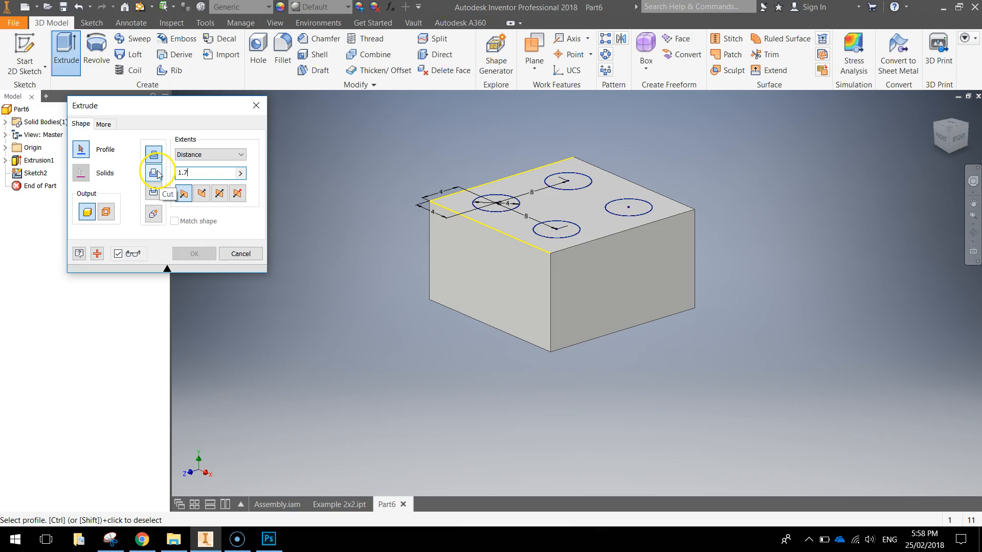
{"action": "scroll", "coordinate": [506, 147], "scroll_direction": "up", "scroll_amount": 3}
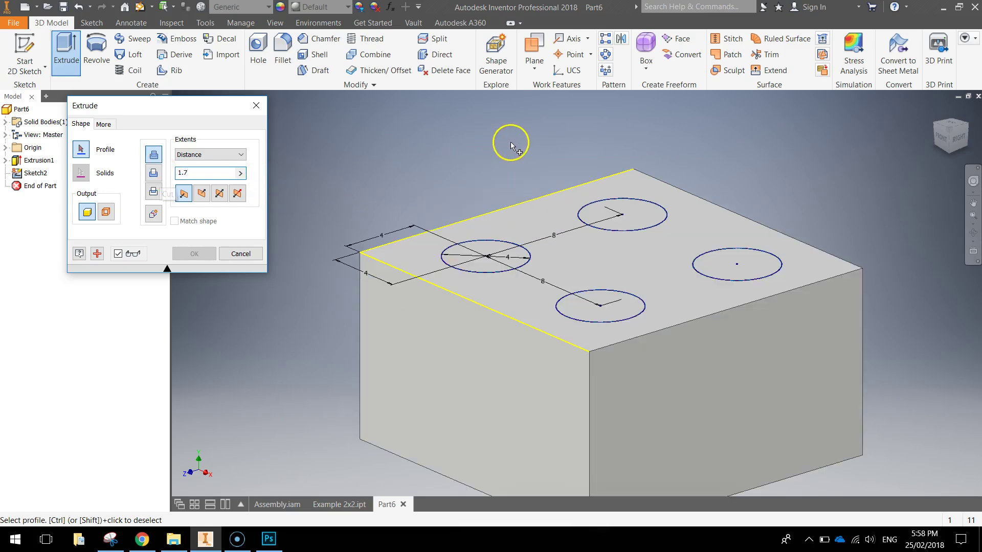
{"action": "left_click", "coordinate": [503, 259]}
{"action": "left_click", "coordinate": [622, 215]}
{"action": "left_click", "coordinate": [700, 265]}
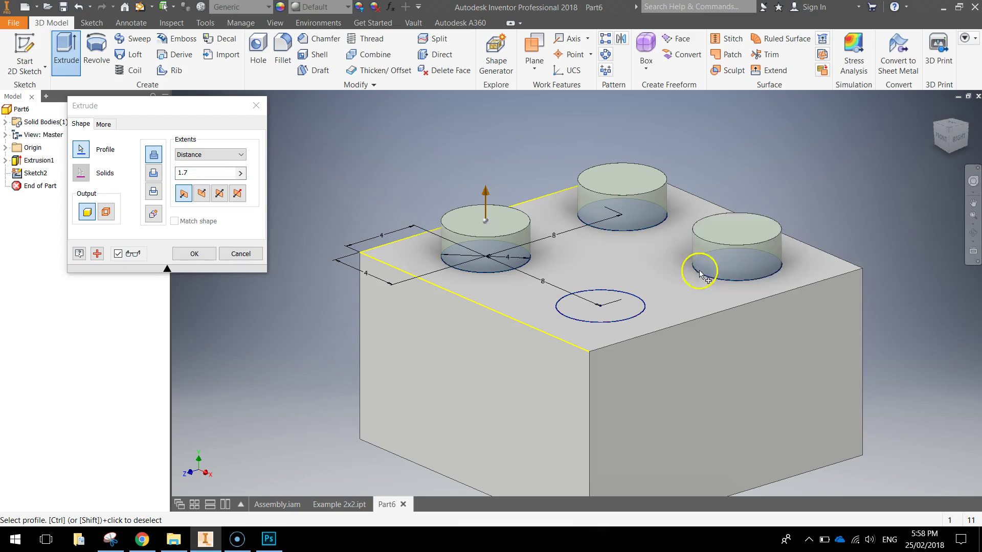
{"action": "left_click", "coordinate": [618, 307]}
{"action": "left_click", "coordinate": [195, 254]}
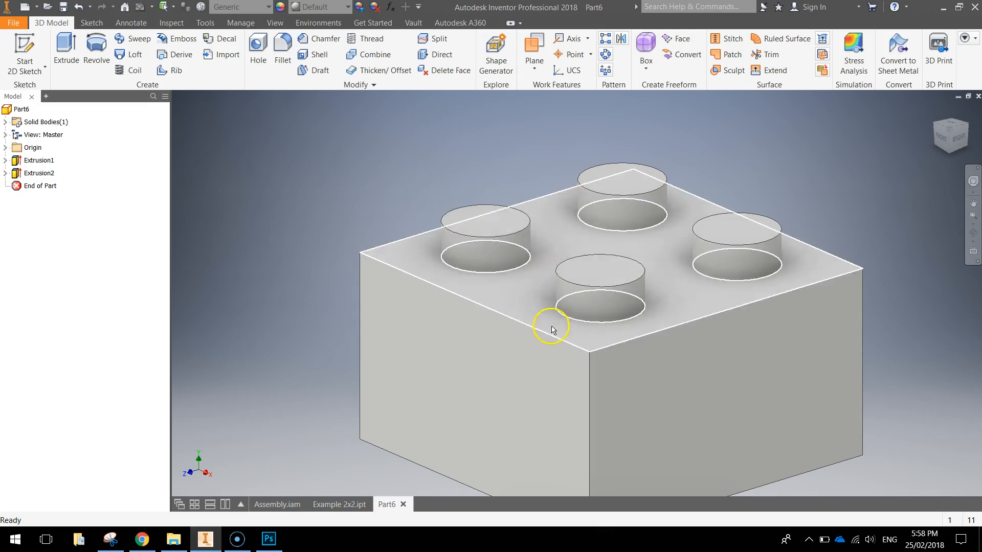
{"action": "scroll", "coordinate": [540, 365], "scroll_direction": "down", "scroll_amount": 3}
Shell the brick with 0.8 mm walls, removing the bottom face, and inspect the cavity.
{"action": "mouse_move", "coordinate": [601, 402]}
{"action": "middle_mouse_down", "text": "shift"}
{"action": "mouse_move", "coordinate": [618, 442]}
{"action": "mouse_move", "coordinate": [557, 402]}
{"action": "middle_mouse_up", "text": "shift"}
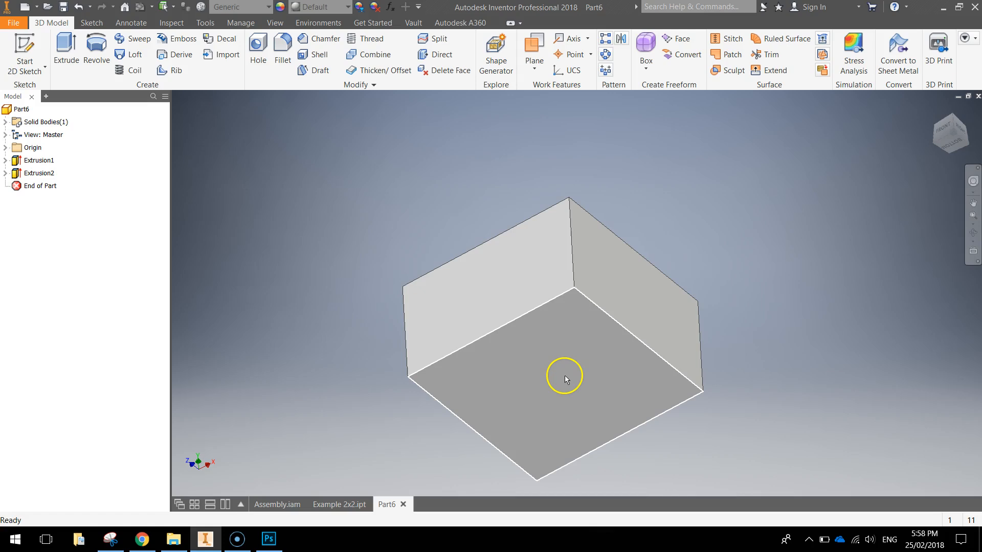
{"action": "left_click", "coordinate": [317, 55]}
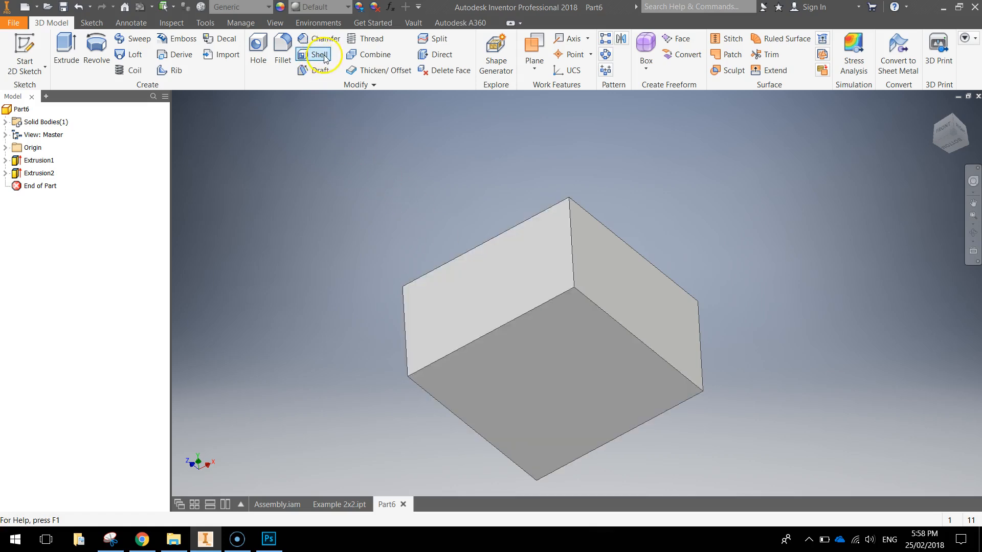
{"action": "left_click", "coordinate": [318, 55]}
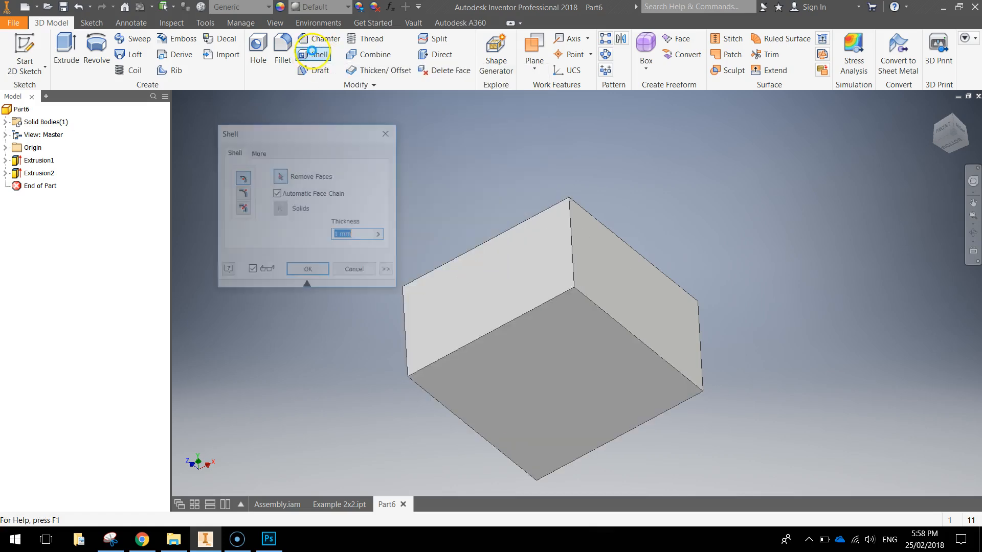
{"action": "type", "text": "0.8"}
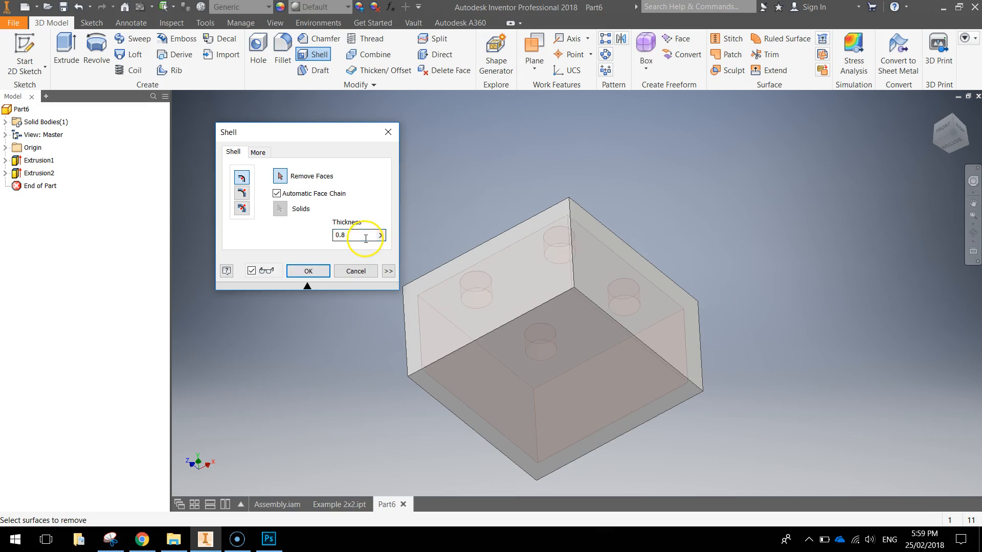
{"action": "left_click", "coordinate": [560, 385]}
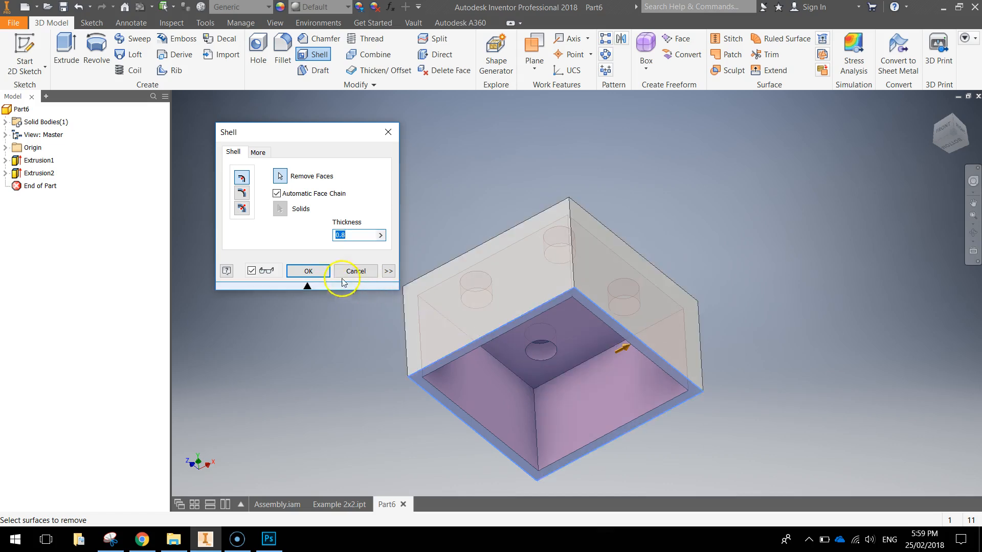
{"action": "left_click", "coordinate": [307, 271]}
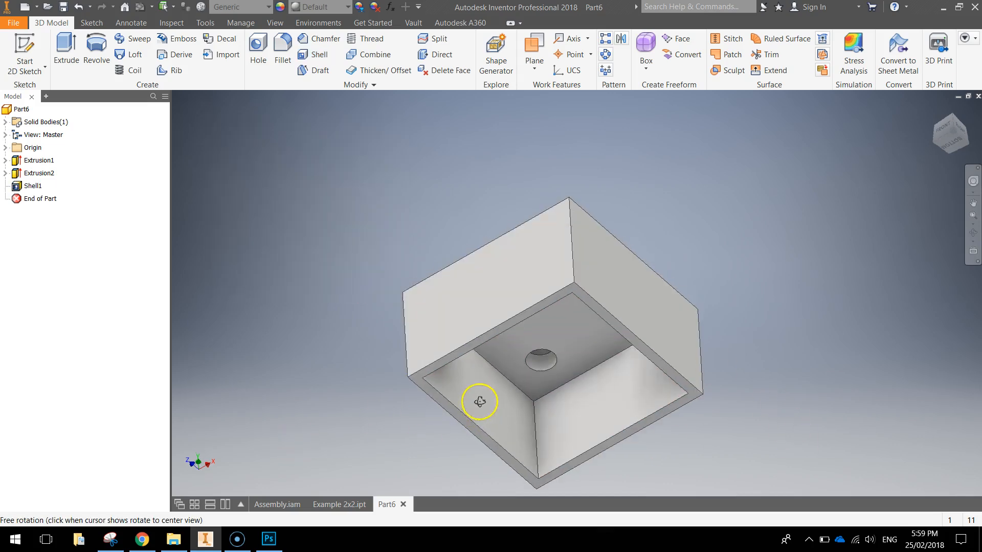
{"action": "mouse_move", "coordinate": [475, 411]}
{"action": "middle_mouse_down", "text": "shift"}
{"action": "mouse_move", "coordinate": [471, 357]}
{"action": "mouse_move", "coordinate": [521, 447]}
{"action": "mouse_move", "coordinate": [512, 428]}
{"action": "mouse_move", "coordinate": [479, 415]}
{"action": "middle_mouse_up", "text": "shift"}
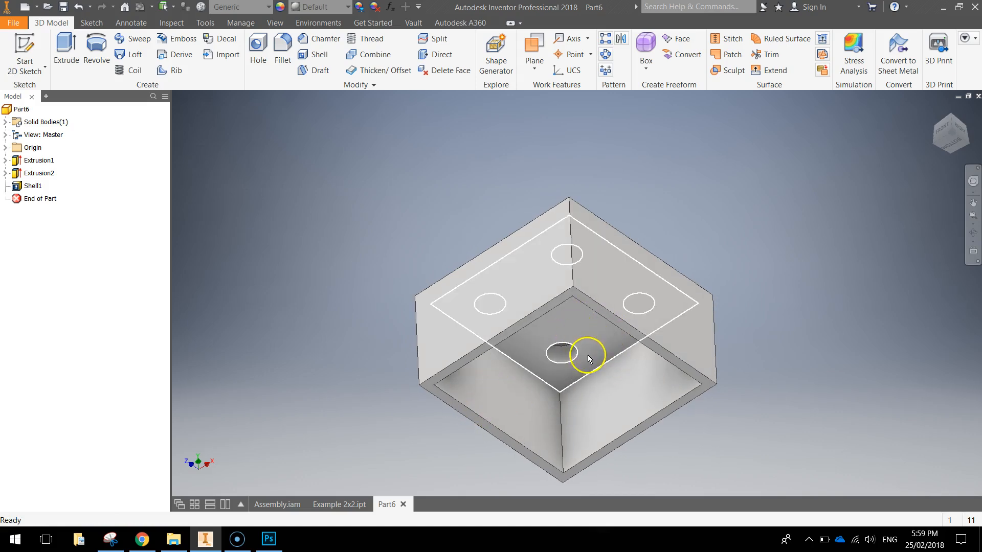
{"action": "mouse_move", "coordinate": [588, 355]}
{"action": "middle_mouse_down", "text": "shift"}
{"action": "mouse_move", "coordinate": [569, 326]}
{"action": "mouse_move", "coordinate": [573, 345]}
{"action": "mouse_move", "coordinate": [567, 303]}
{"action": "middle_mouse_up", "text": "shift"}
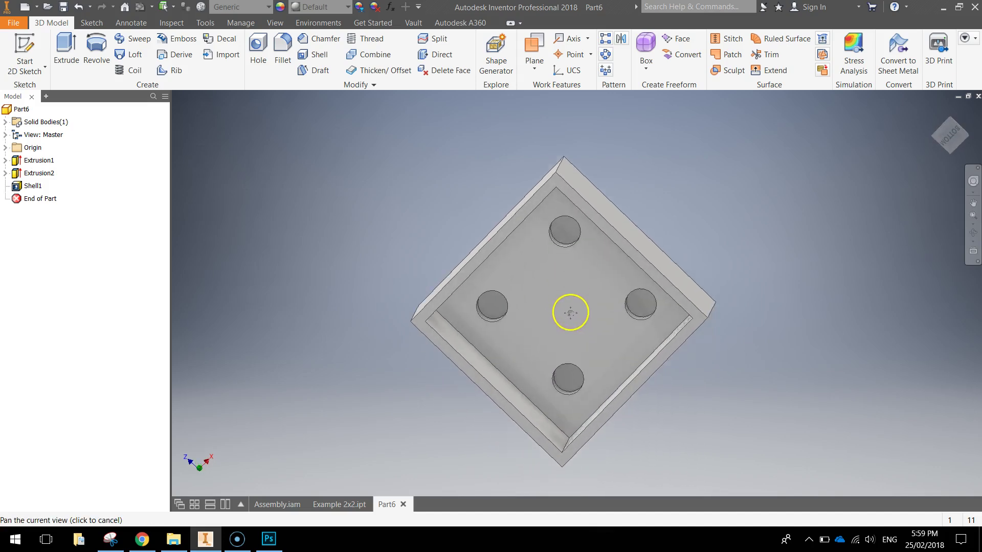
Sketch on the hollow's inner ceiling and project its outline and four stud circles.
{"action": "left_click", "coordinate": [29, 48]}
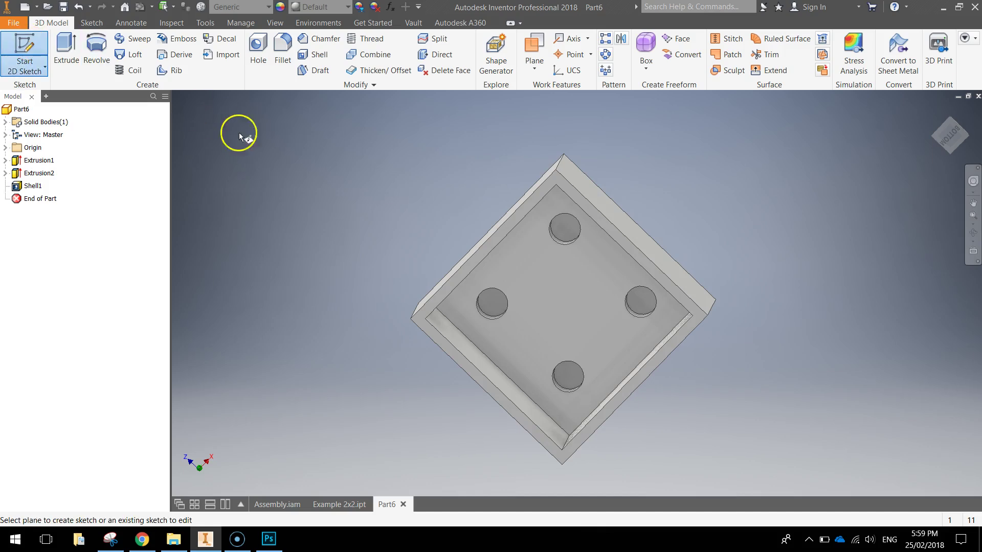
{"action": "left_click", "coordinate": [573, 290]}
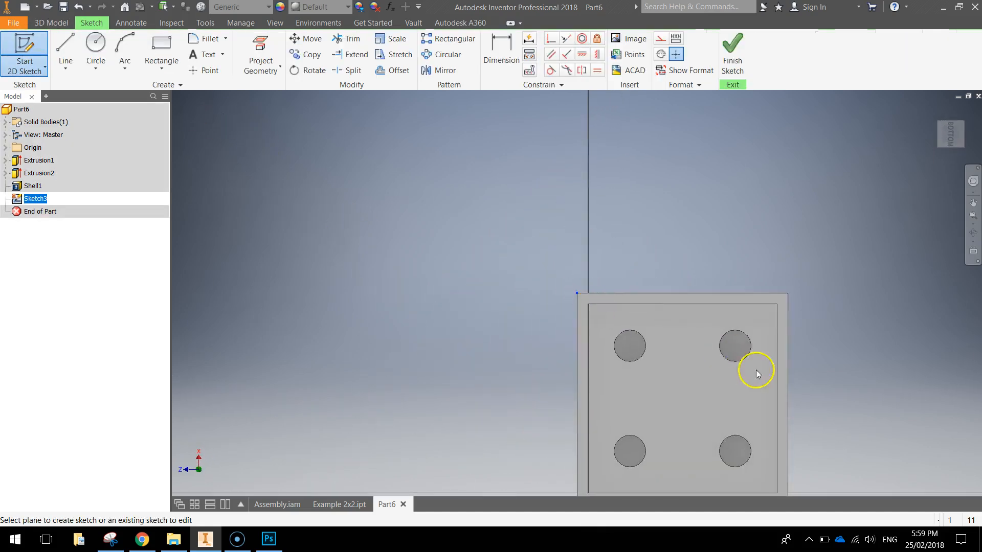
{"action": "mouse_move", "coordinate": [573, 289]}
{"action": "middle_mouse_down"}
{"action": "mouse_move", "coordinate": [709, 355]}
{"action": "mouse_move", "coordinate": [569, 276]}
{"action": "middle_mouse_up"}
{"action": "scroll", "coordinate": [599, 292], "scroll_direction": "up", "scroll_amount": 3}
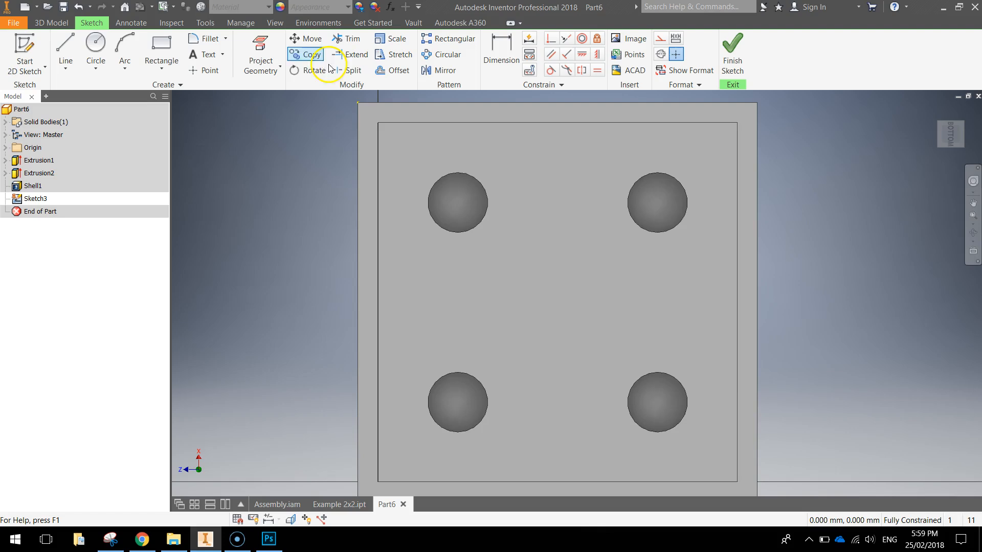
{"action": "left_click", "coordinate": [262, 47]}
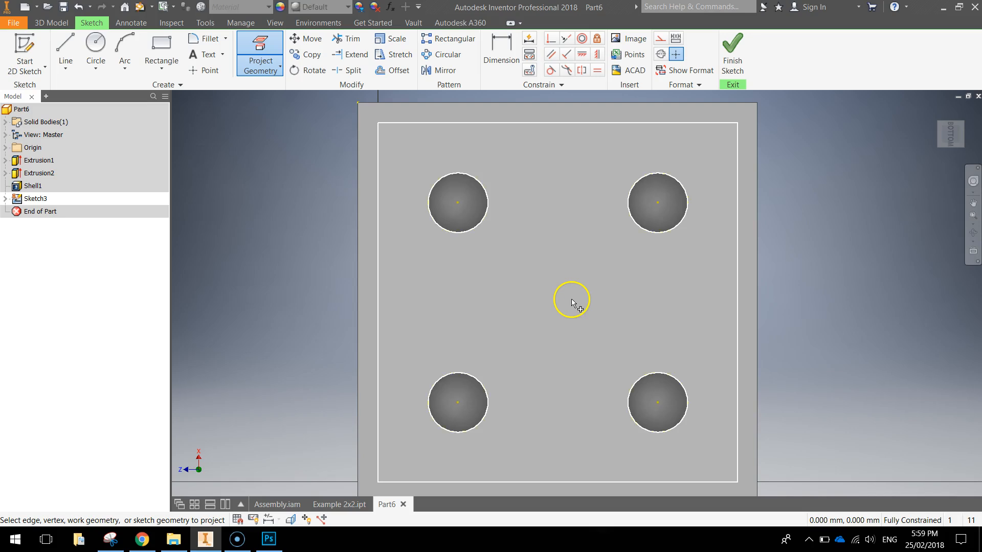
{"action": "left_click", "coordinate": [533, 324]}
{"action": "key", "text": "Escape"}
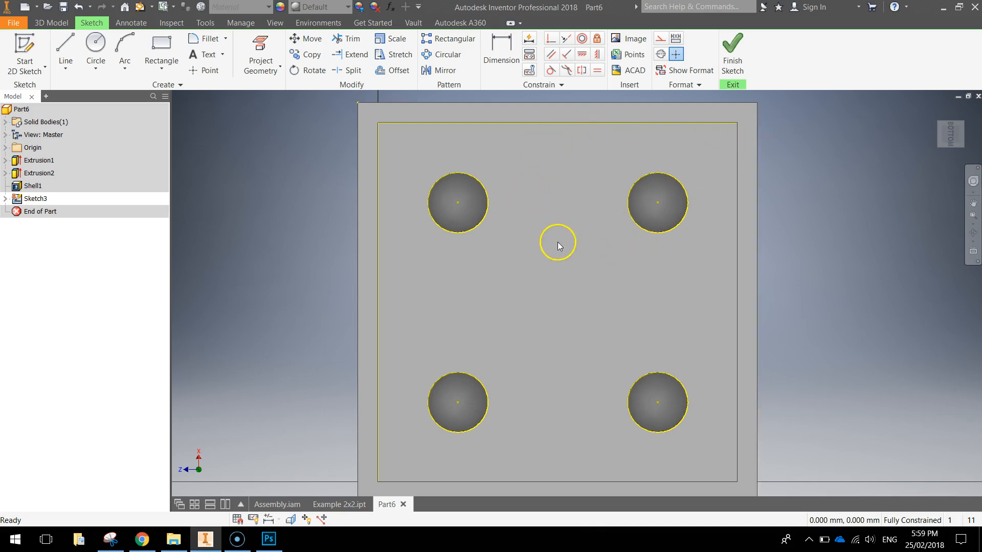
Draw concentric 4.2 and 5 diameter circles at the face centre and tidy the 5 dimension.
{"action": "left_click", "coordinate": [97, 45]}
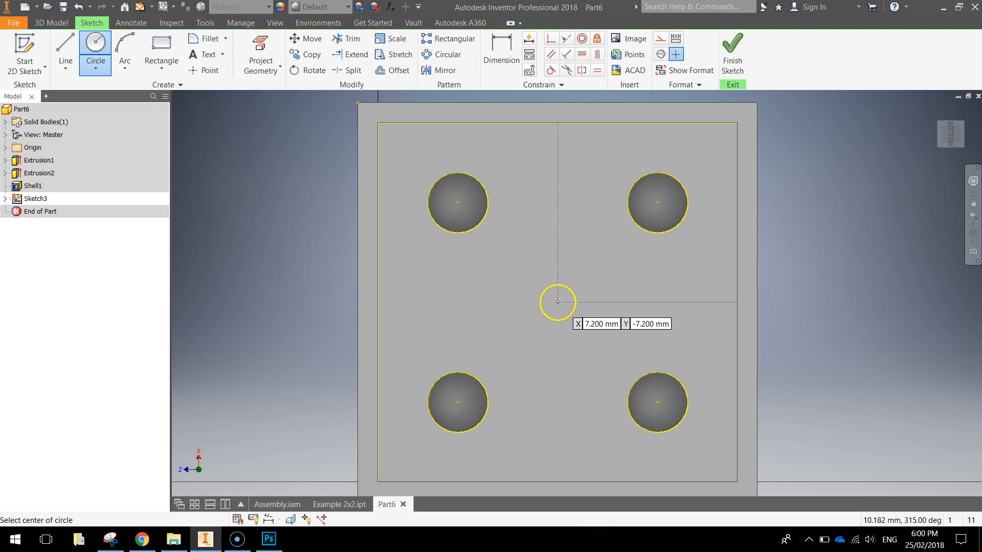
{"action": "left_click", "coordinate": [558, 303]}
{"action": "type", "text": "4.2"}
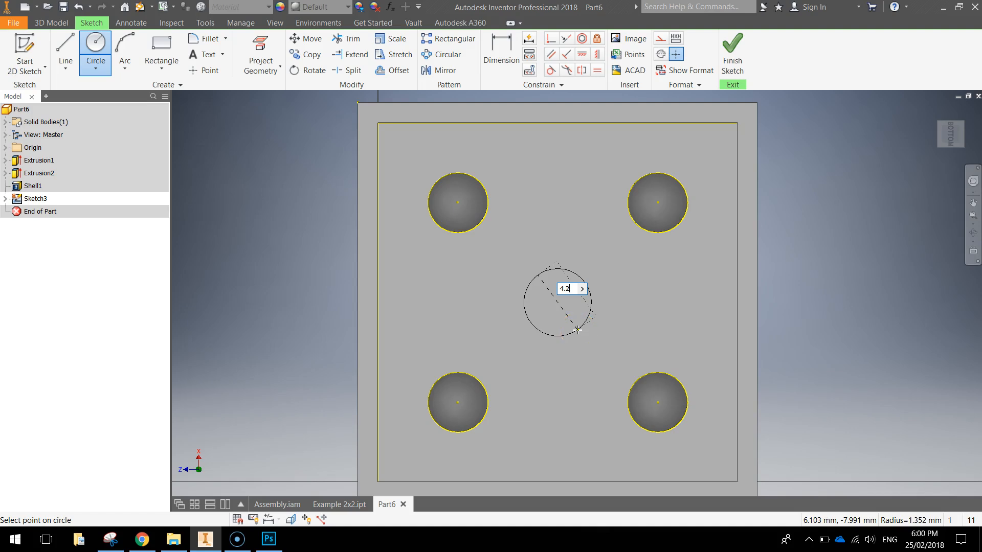
{"action": "key", "text": "Return"}
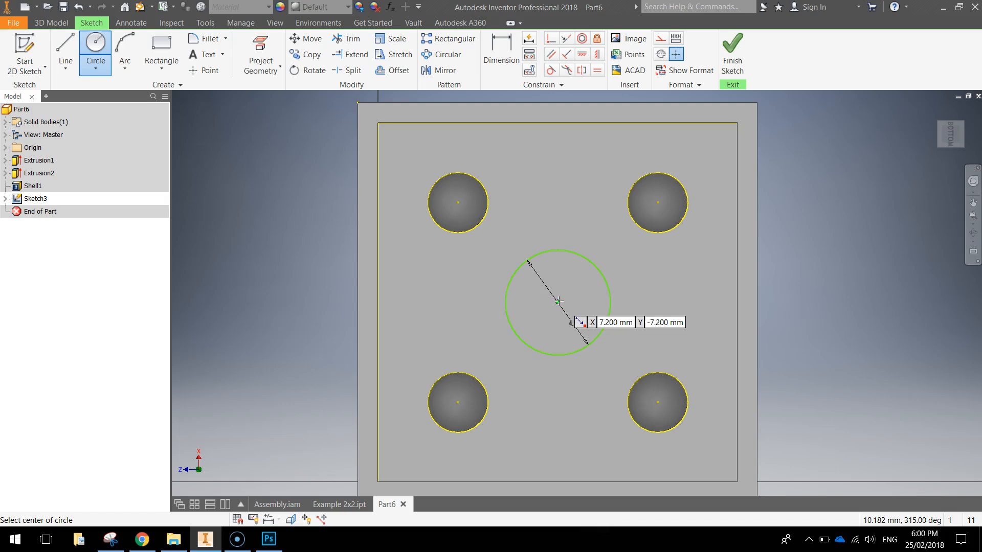
{"action": "left_click", "coordinate": [558, 303]}
{"action": "type", "text": "5"}
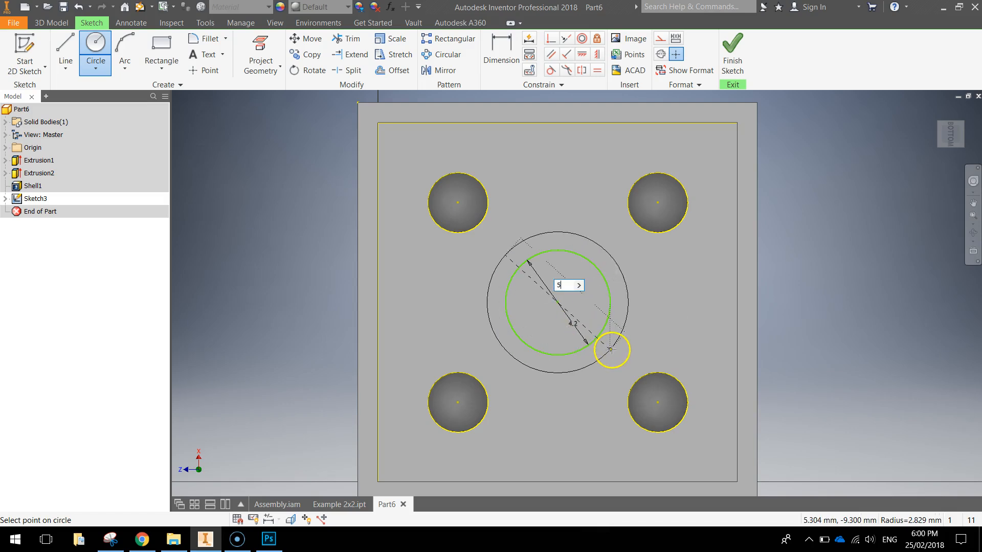
{"action": "key", "text": "Return"}
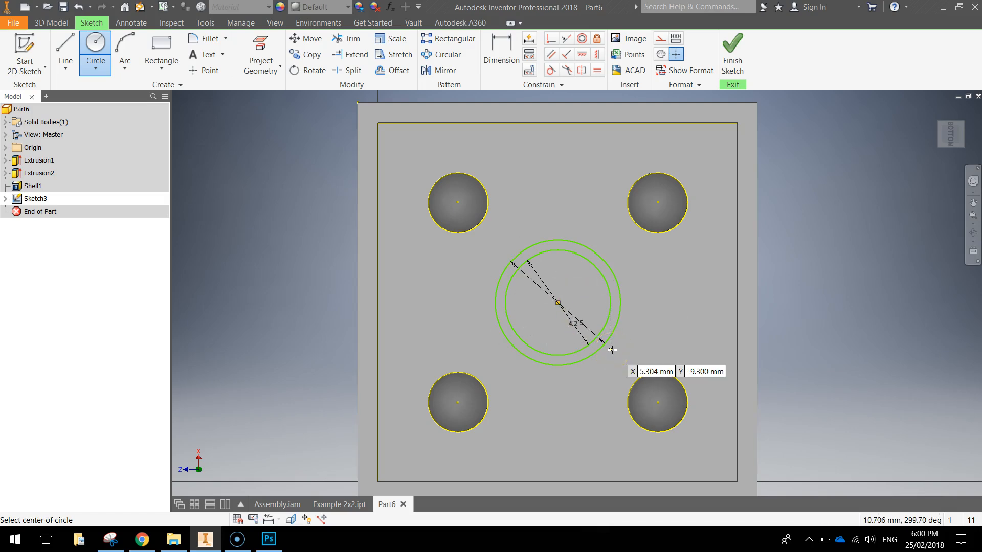
{"action": "key", "text": "Escape"}
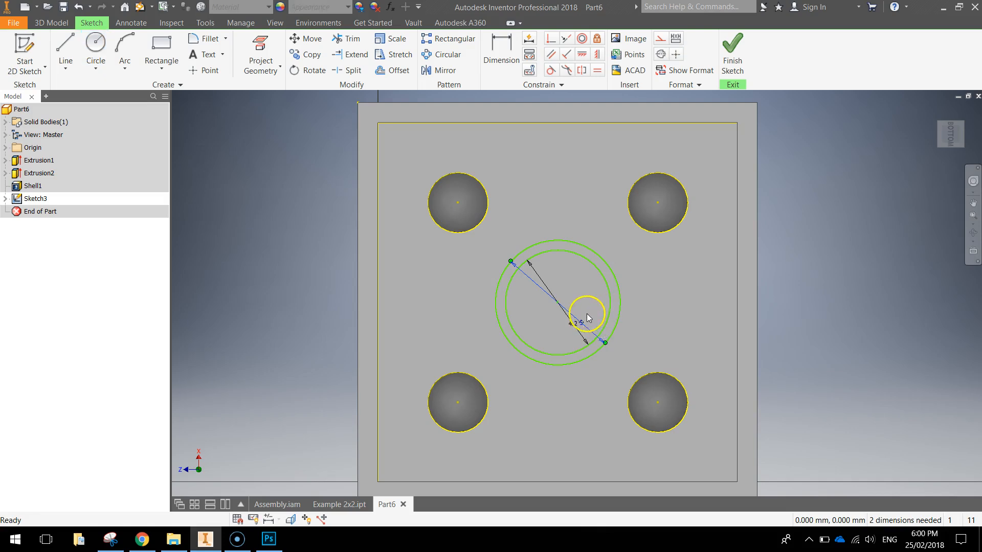
{"action": "mouse_move", "coordinate": [583, 323]}
{"action": "left_mouse_down"}
{"action": "mouse_move", "coordinate": [591, 304]}
{"action": "mouse_move", "coordinate": [558, 330]}
{"action": "left_mouse_up"}
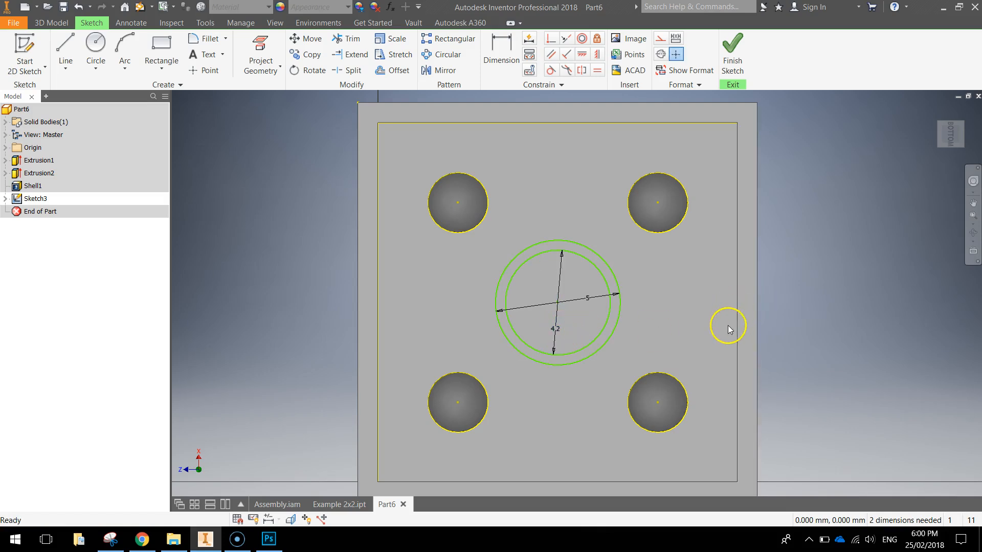
Finish the sketch and extrude the ring profile 6.8 mm as Extrusion3, the central tube.
{"action": "left_click", "coordinate": [734, 52]}
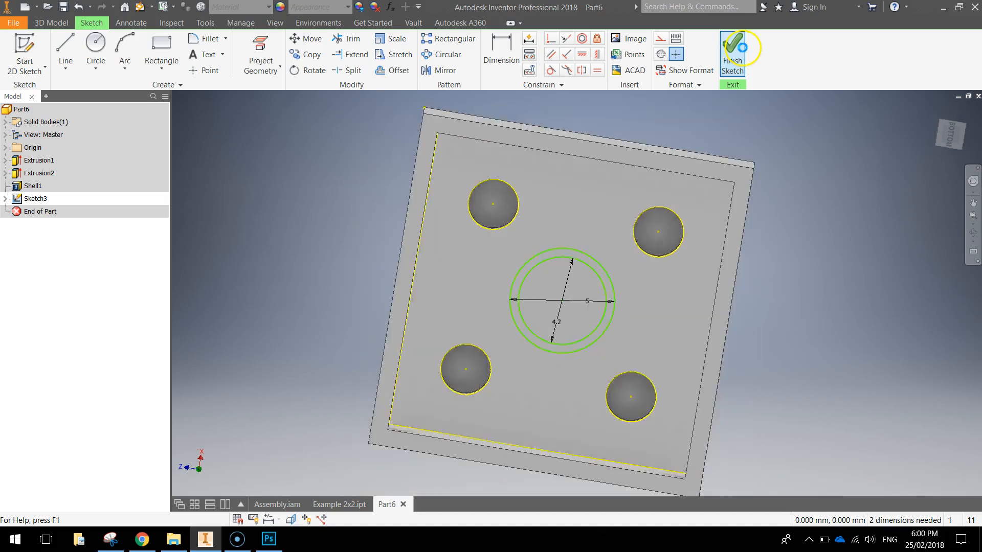
{"action": "scroll", "coordinate": [550, 278], "scroll_direction": "up", "scroll_amount": 3}
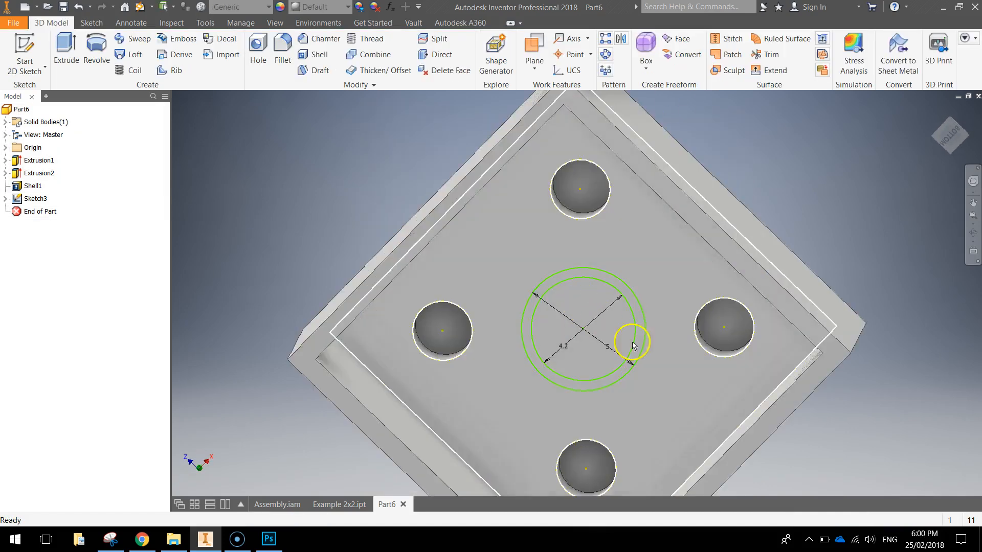
{"action": "left_click", "coordinate": [75, 45]}
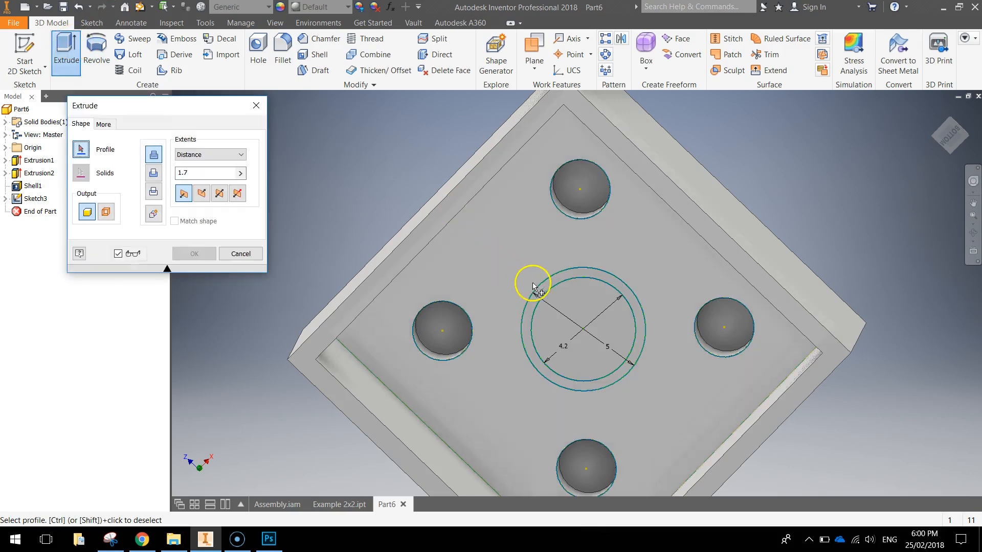
{"action": "left_click", "coordinate": [548, 290]}
{"action": "type", "text": "6."}
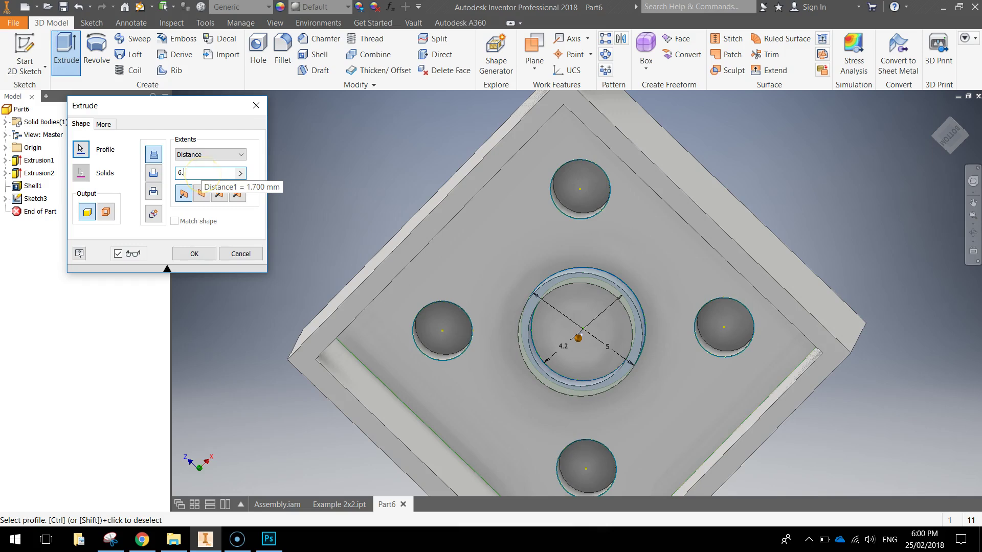
{"action": "type", "text": "8"}
{"action": "mouse_move", "coordinate": [644, 288]}
{"action": "left_mouse_down"}
{"action": "mouse_move", "coordinate": [594, 308]}
{"action": "mouse_move", "coordinate": [623, 290]}
{"action": "left_mouse_up"}
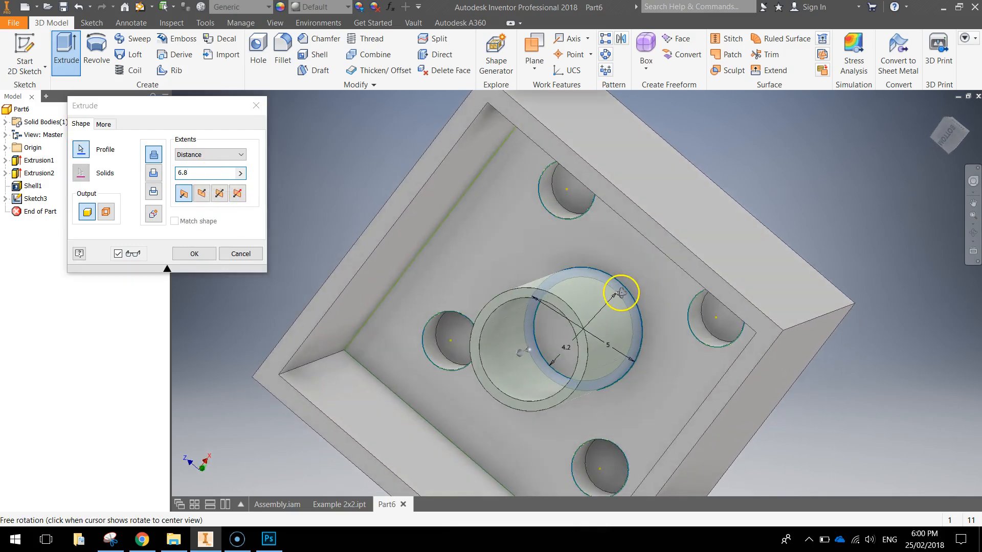
{"action": "left_click", "coordinate": [194, 253]}
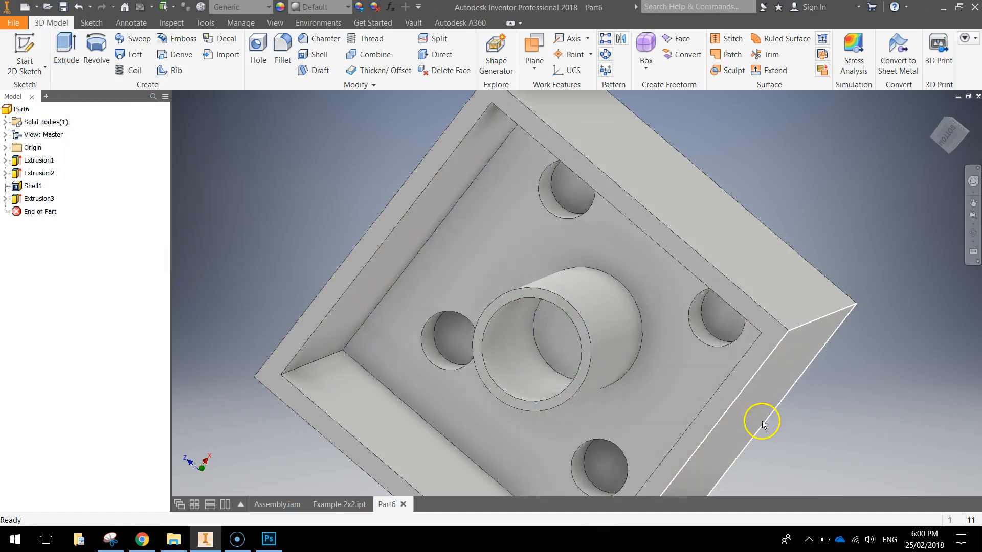
{"action": "mouse_move", "coordinate": [759, 418]}
{"action": "left_mouse_down"}
{"action": "mouse_move", "coordinate": [719, 395]}
{"action": "mouse_move", "coordinate": [729, 394]}
{"action": "left_mouse_up"}
{"action": "left_click", "coordinate": [952, 136]}
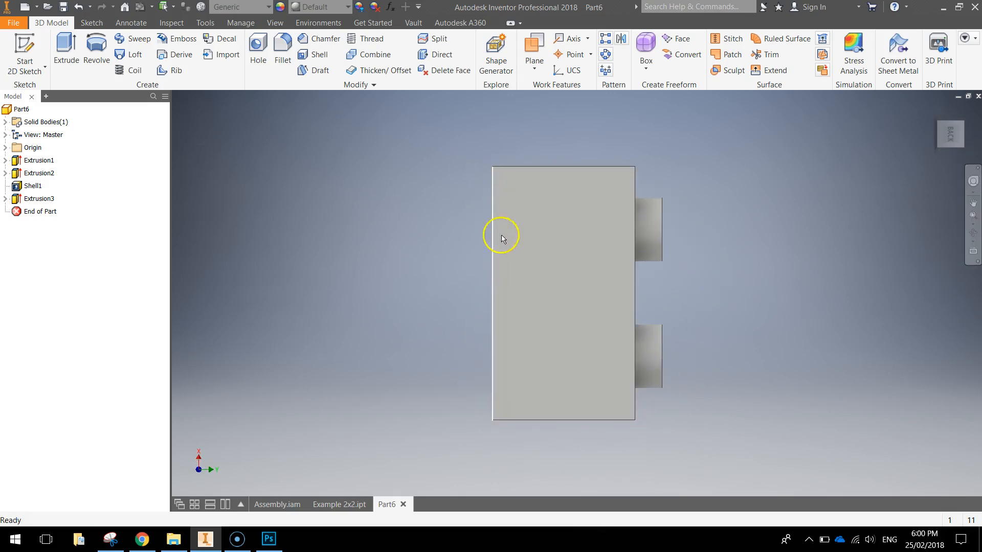
{"action": "mouse_move", "coordinate": [489, 355]}
{"action": "left_mouse_down"}
{"action": "mouse_move", "coordinate": [617, 361]}
{"action": "mouse_move", "coordinate": [628, 418]}
{"action": "mouse_move", "coordinate": [649, 439]}
{"action": "left_mouse_up"}
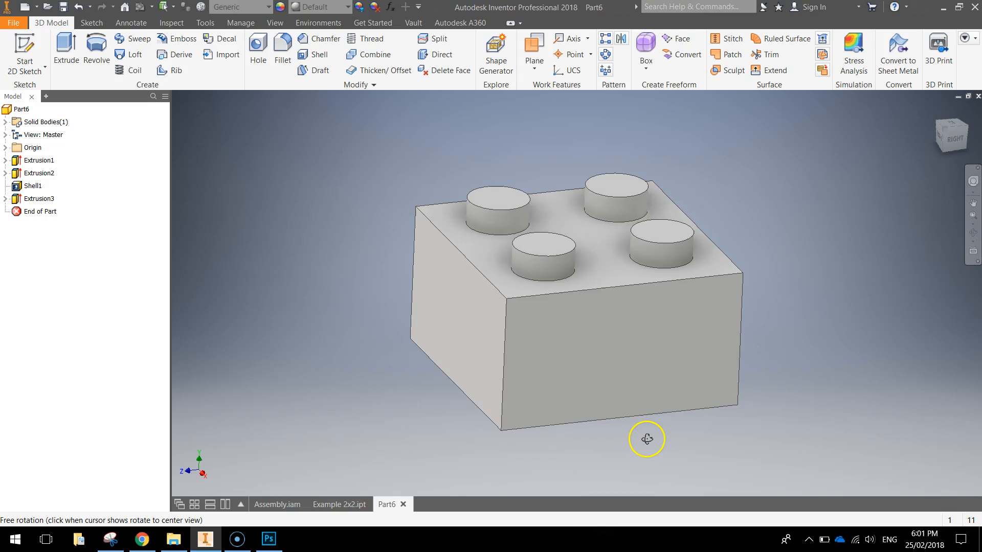
{"action": "key", "text": "Escape"}
{"action": "scroll", "coordinate": [653, 359], "scroll_direction": "up", "scroll_amount": 2}
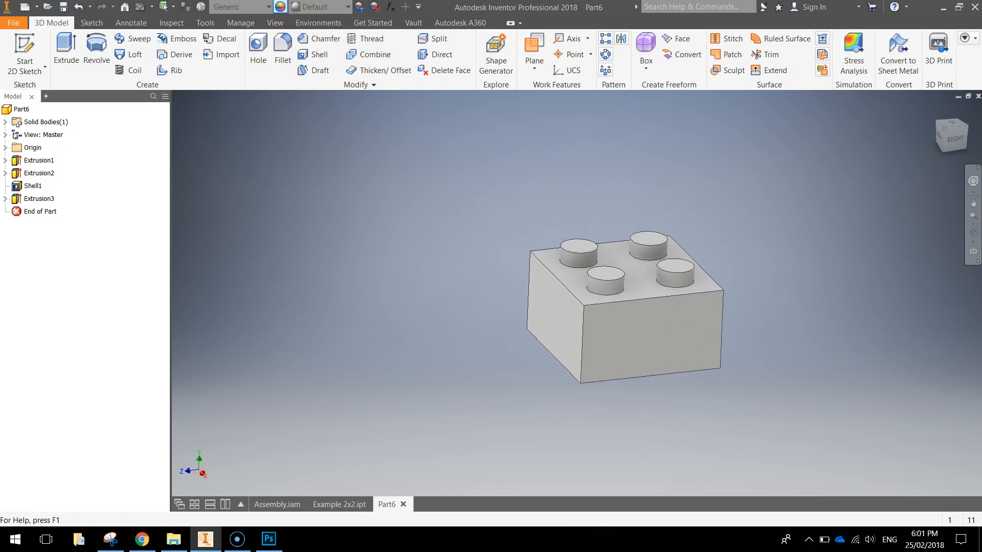
Search the Appearance Browser for 'red' and window-select the whole brick.
{"action": "left_click", "coordinate": [282, 7]}
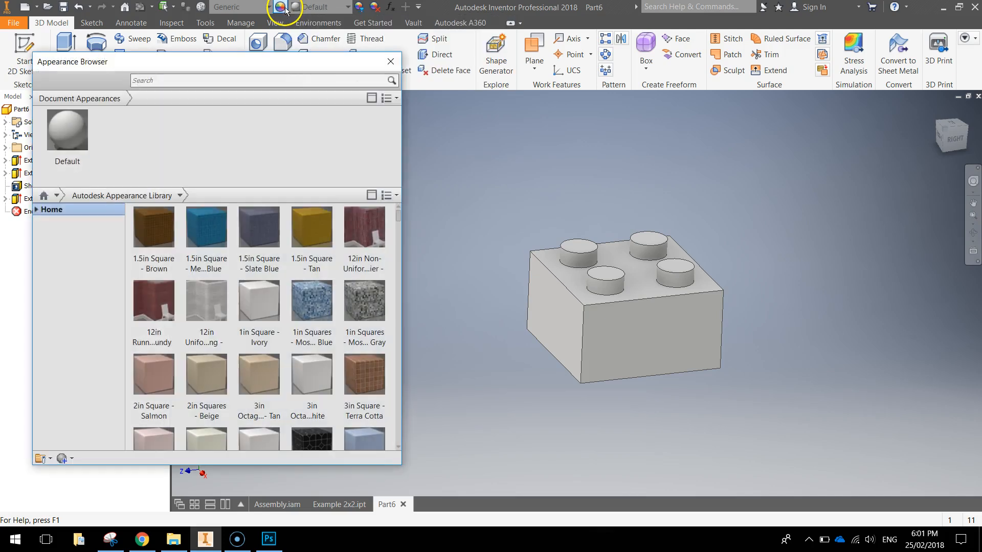
{"action": "left_click", "coordinate": [211, 80]}
{"action": "type", "text": "red"}
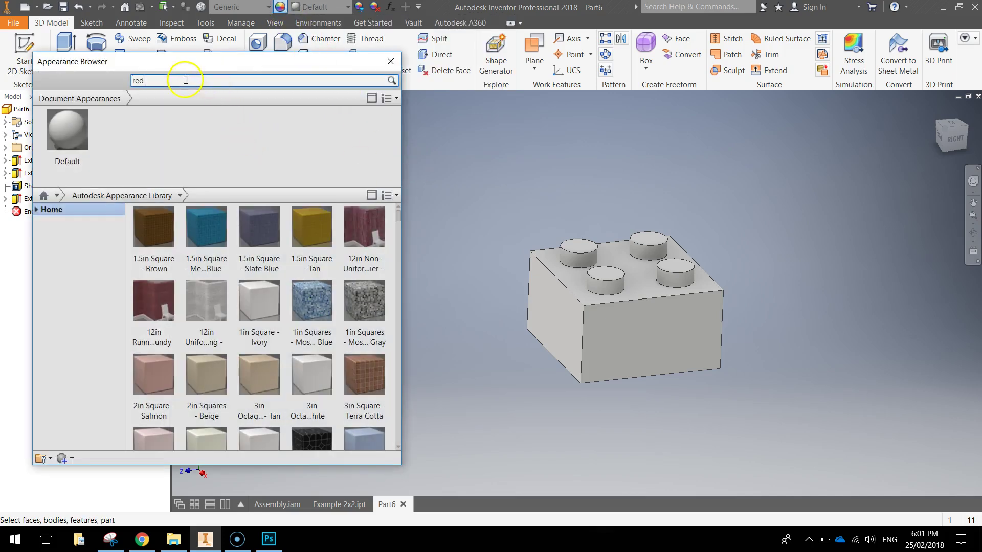
{"action": "key", "text": "Return"}
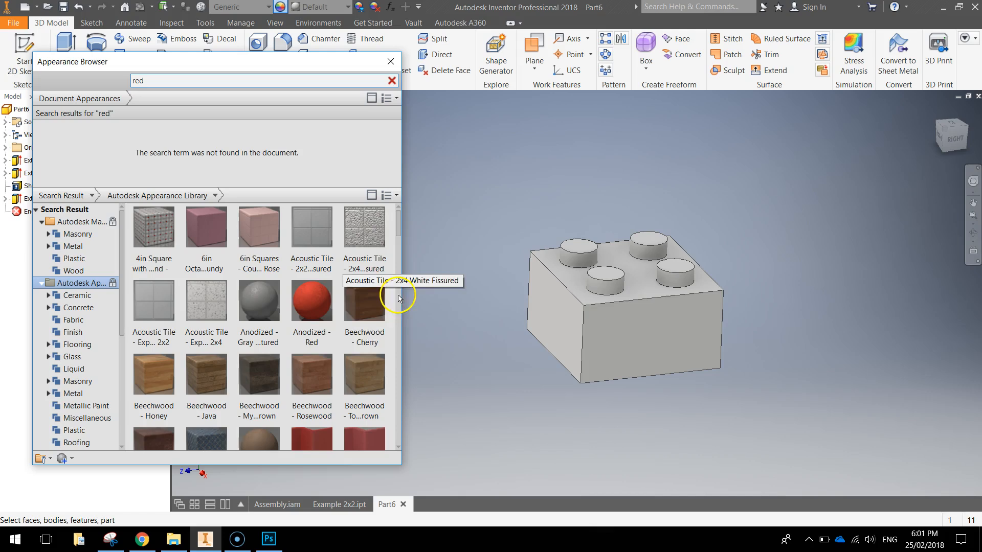
{"action": "scroll", "coordinate": [293, 318], "scroll_direction": "down", "scroll_amount": 3}
{"action": "scroll", "coordinate": [338, 307], "scroll_direction": "down", "scroll_amount": 6}
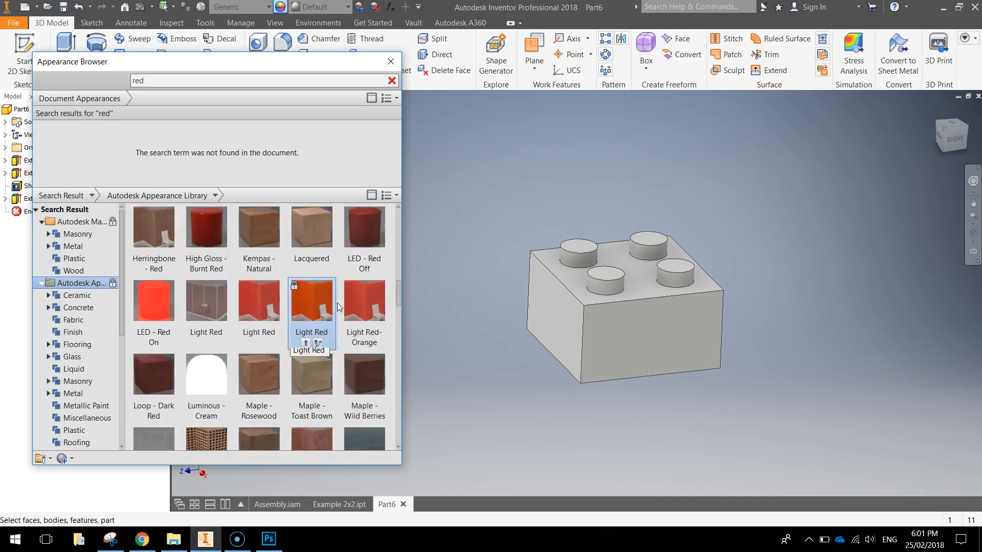
{"action": "scroll", "coordinate": [337, 306], "scroll_direction": "up", "scroll_amount": 3}
{"action": "scroll", "coordinate": [353, 302], "scroll_direction": "down", "scroll_amount": 3}
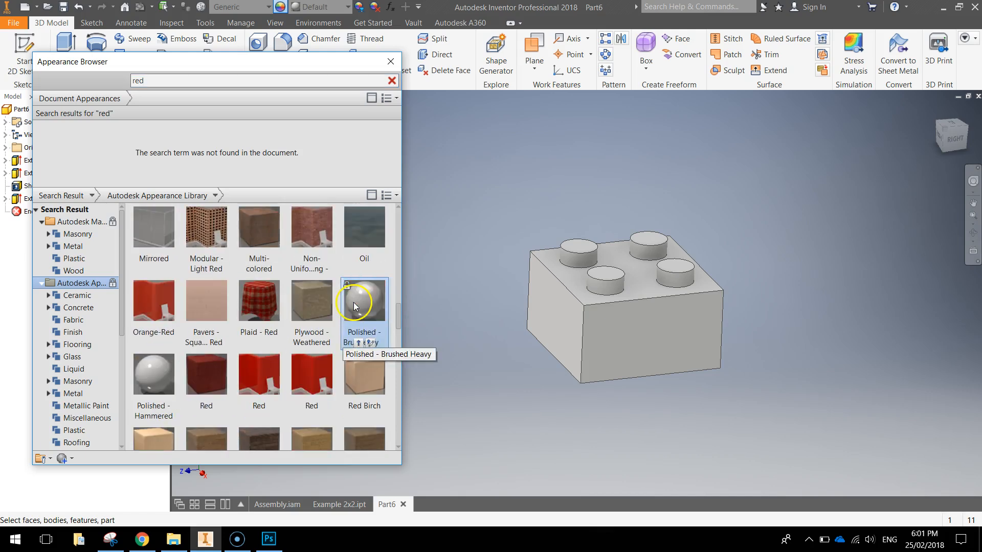
{"action": "left_click_drag", "start_coordinate": [490, 180], "coordinate": [776, 438]}
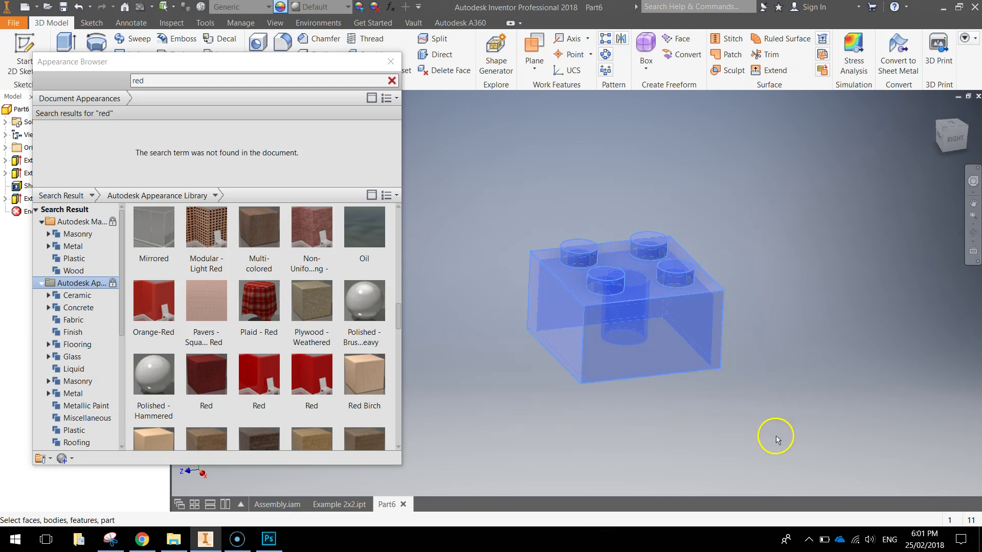
Try Red and Anodized - Red, then apply LED - Red On and add it to the document.
{"action": "left_click", "coordinate": [312, 375]}
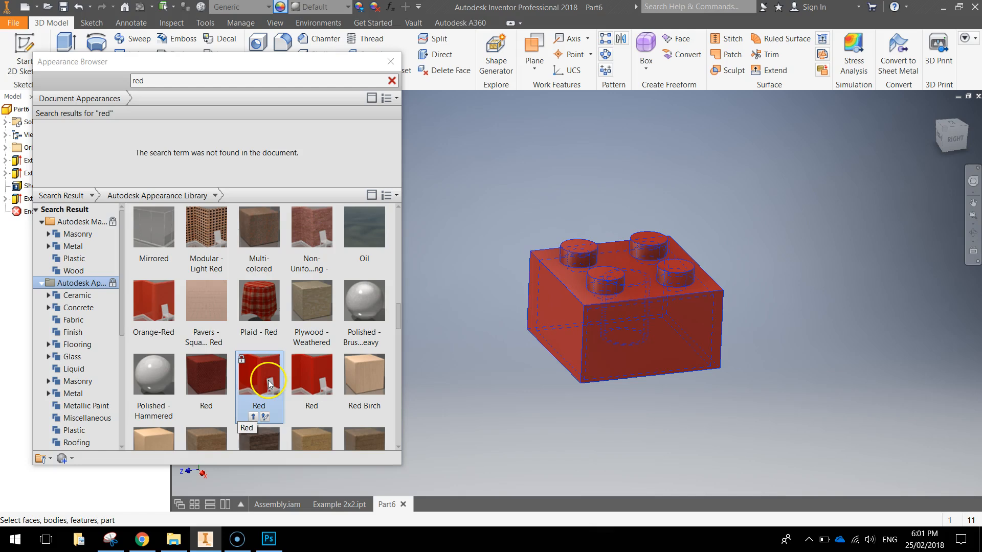
{"action": "scroll", "coordinate": [266, 382], "scroll_direction": "down", "scroll_amount": 3}
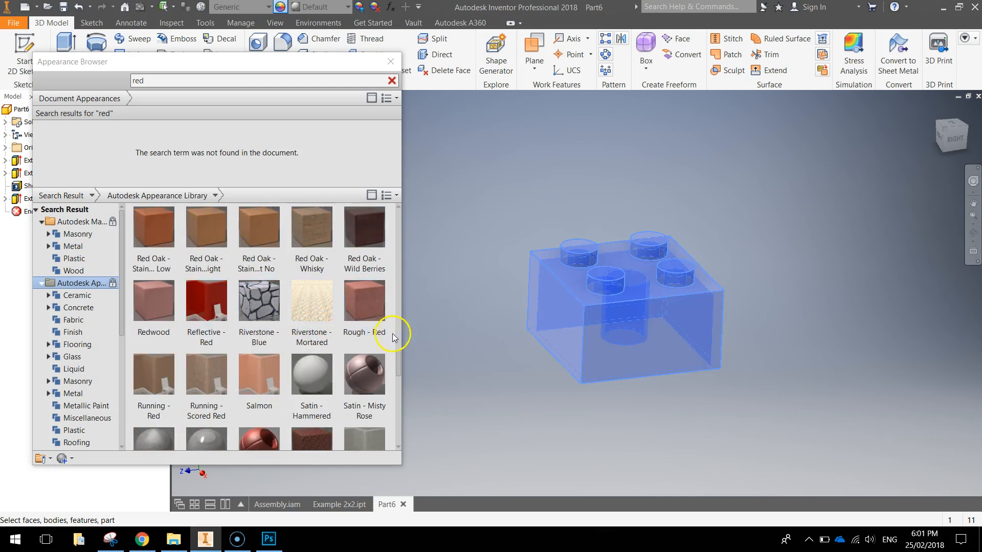
{"action": "scroll", "coordinate": [400, 358], "scroll_direction": "down", "scroll_amount": 3}
{"action": "scroll", "coordinate": [404, 385], "scroll_direction": "down", "scroll_amount": 3}
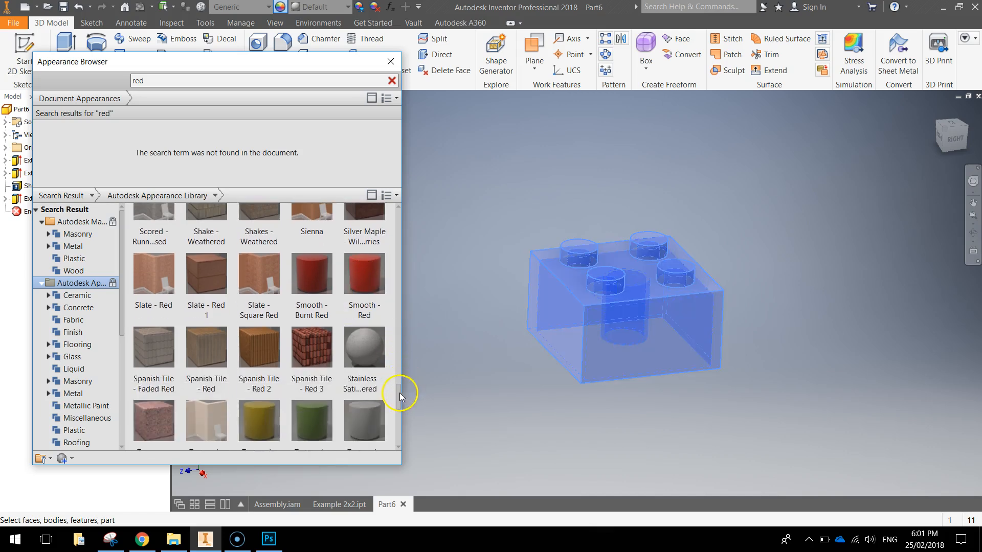
{"action": "scroll", "coordinate": [397, 410], "scroll_direction": "down", "scroll_amount": 3}
{"action": "left_click_drag", "start_coordinate": [397, 409], "coordinate": [380, 242]}
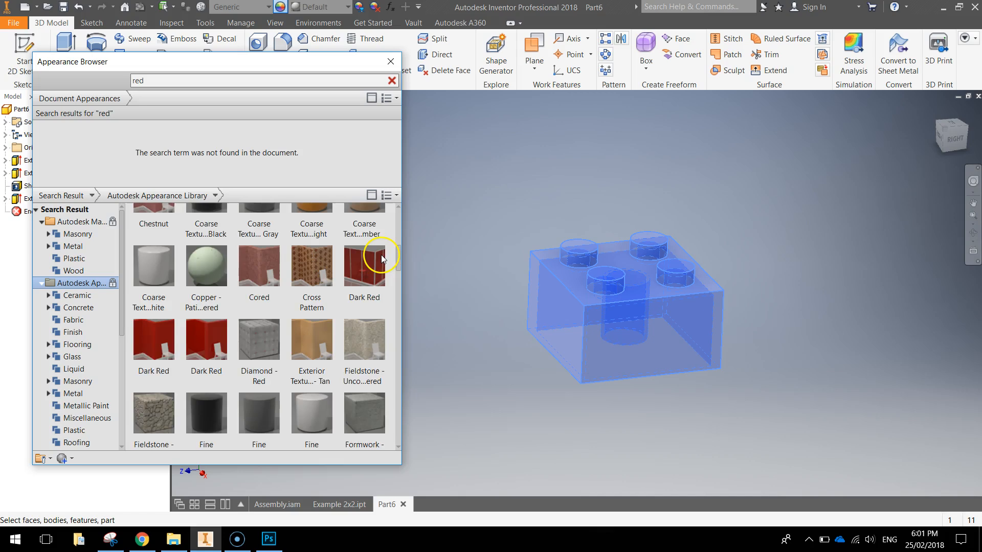
{"action": "scroll", "coordinate": [381, 242], "scroll_direction": "up", "scroll_amount": 3}
{"action": "left_click", "coordinate": [310, 292]}
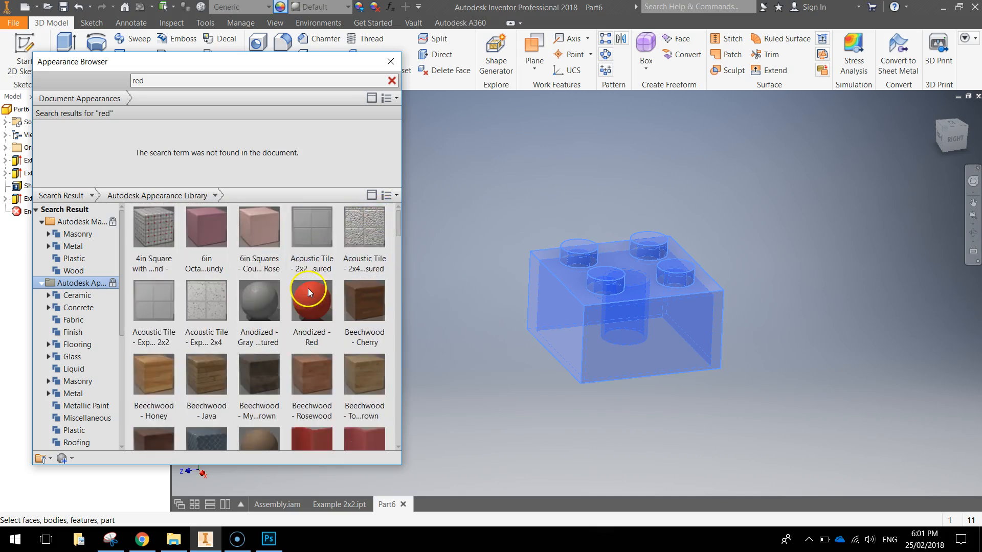
{"action": "scroll", "coordinate": [311, 292], "scroll_direction": "down", "scroll_amount": 3}
{"action": "scroll", "coordinate": [311, 292], "scroll_direction": "down", "scroll_amount": 2}
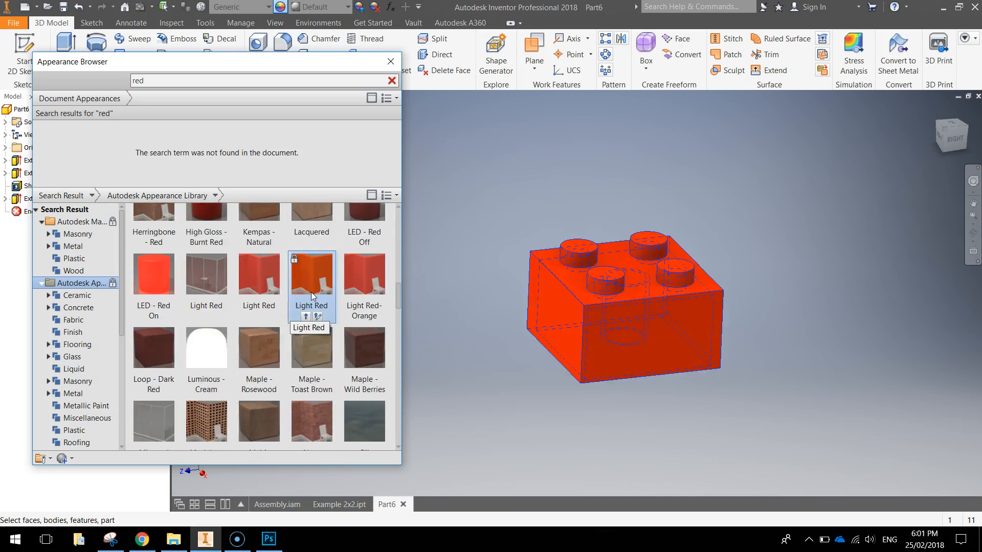
{"action": "left_click", "coordinate": [161, 274]}
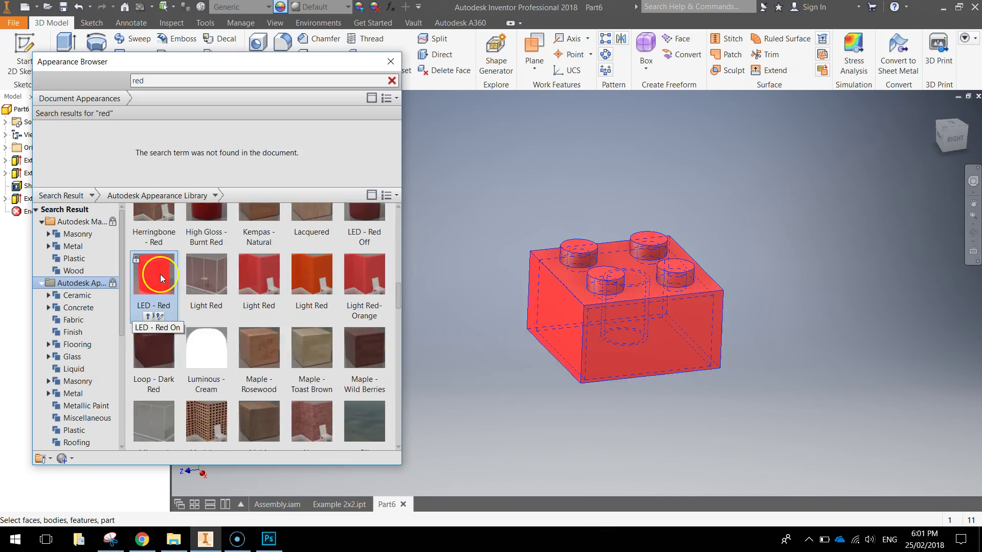
{"action": "left_click", "coordinate": [151, 319]}
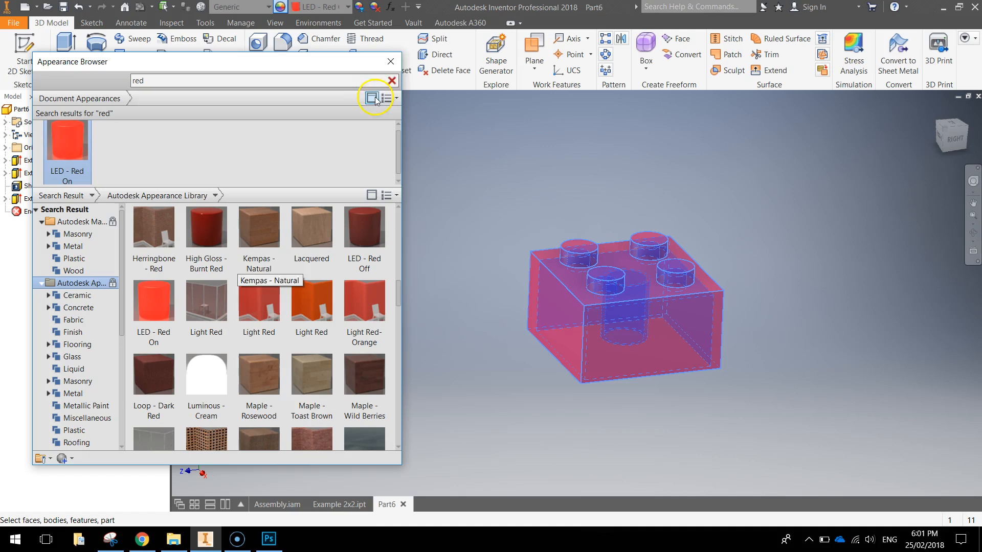
{"action": "left_click", "coordinate": [391, 62]}
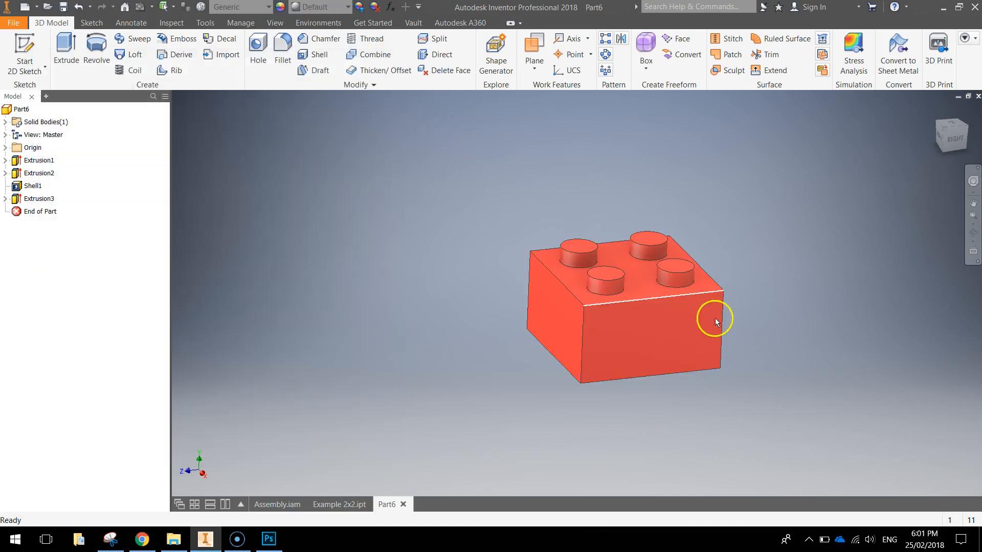
{"action": "middle_click_drag", "start_coordinate": [716, 319], "coordinate": [611, 332], "text": "shift"}
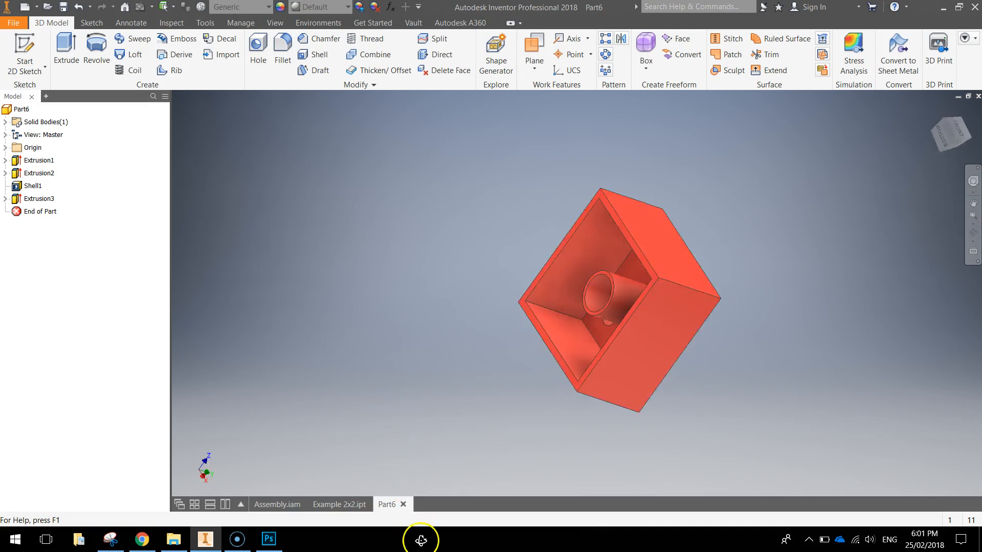
{"action": "middle_click_drag", "start_coordinate": [609, 302], "coordinate": [516, 307], "text": "shift"}
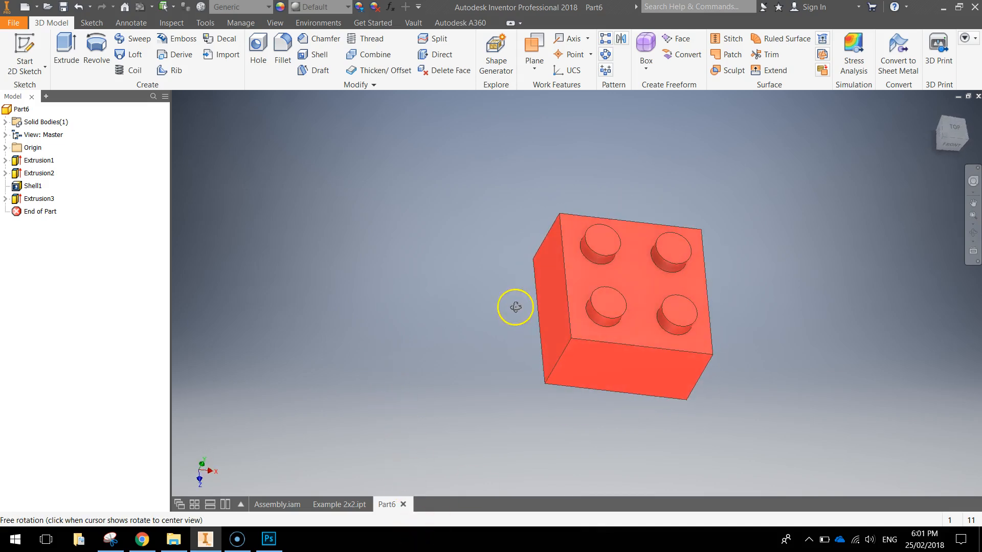
{"action": "middle_click_drag", "start_coordinate": [773, 328], "coordinate": [711, 309], "text": "shift"}
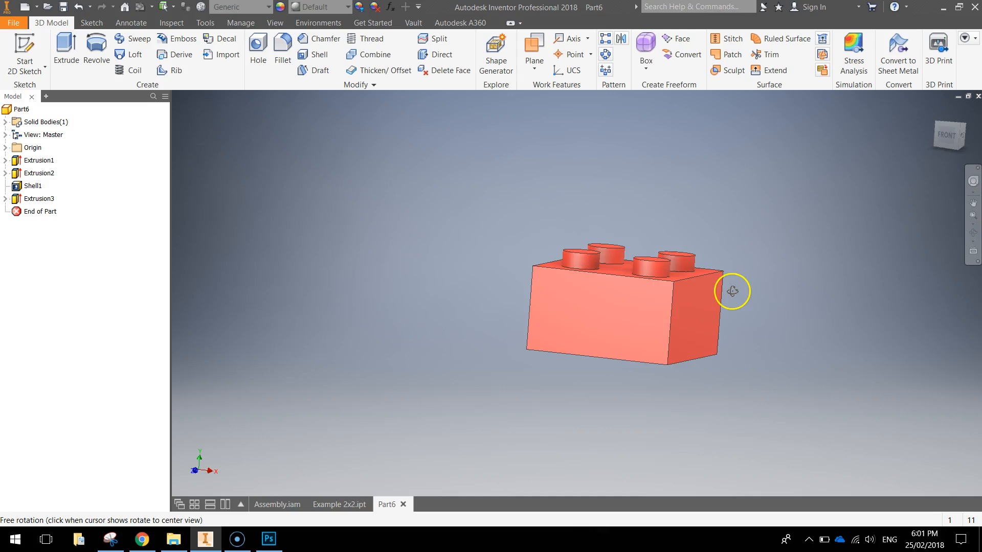